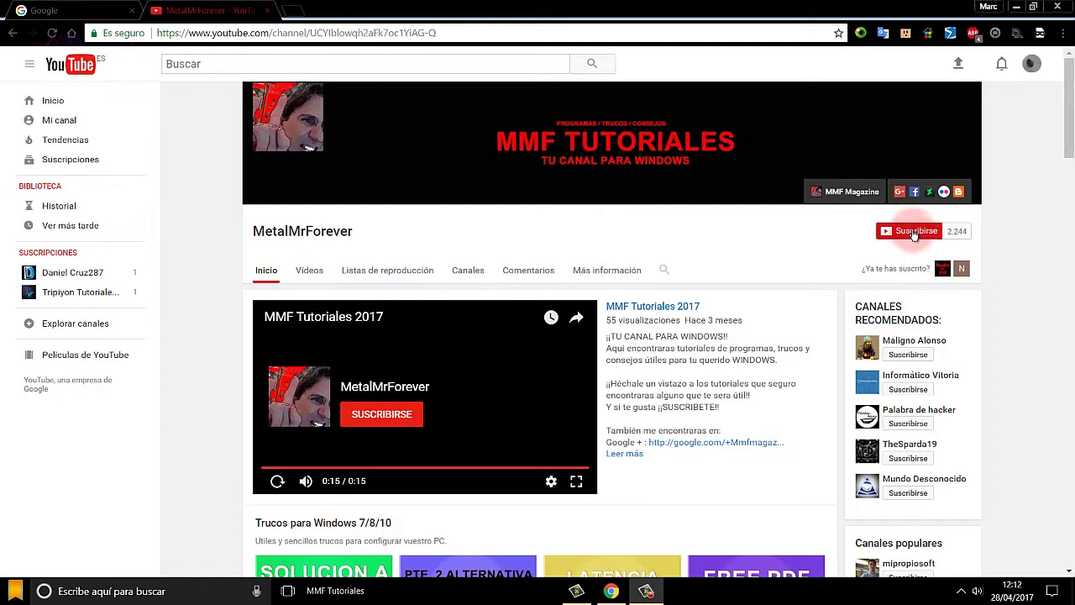
Step: Subscribe to the MMF Tutoriales channel and open its notification settings
click(934, 233)
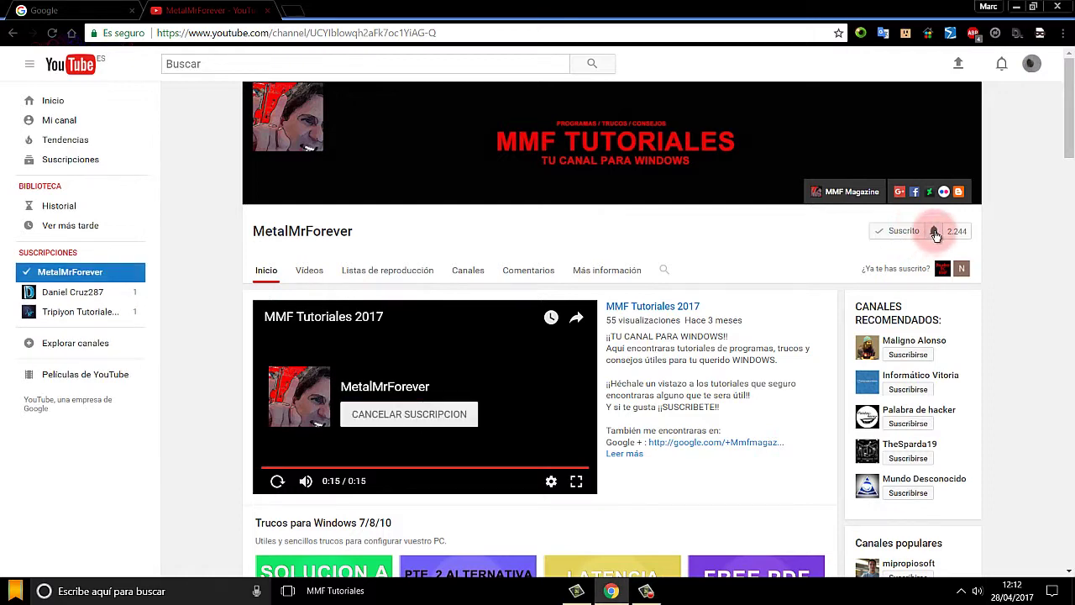
click(645, 246)
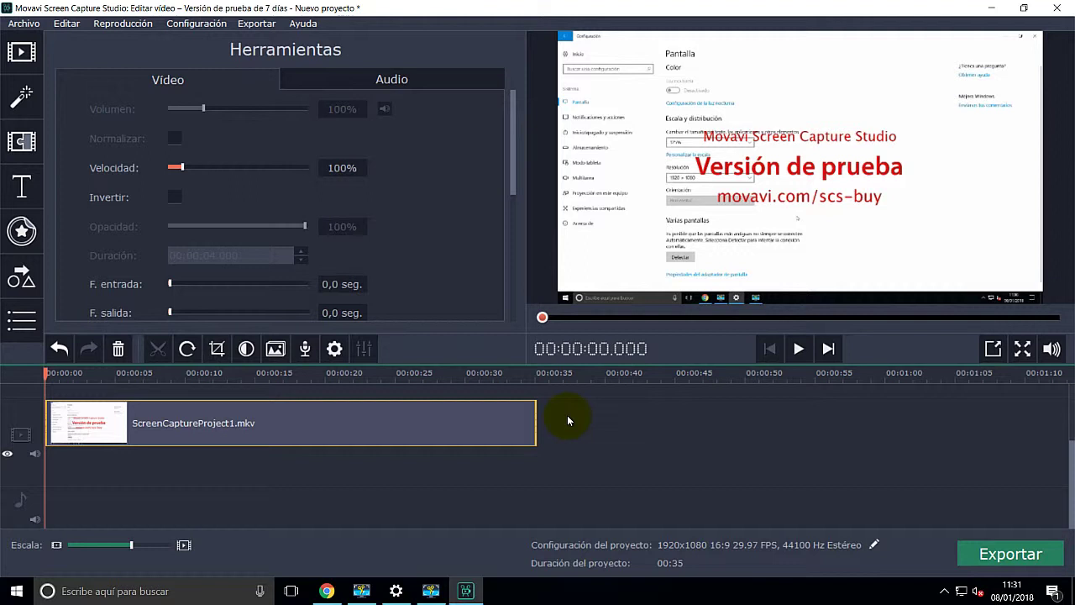
Step: Bring up the Movavi Screen Capture Studio 9 launcher to view its recording and editing options, and minimize it
mouse_move(760, 6)
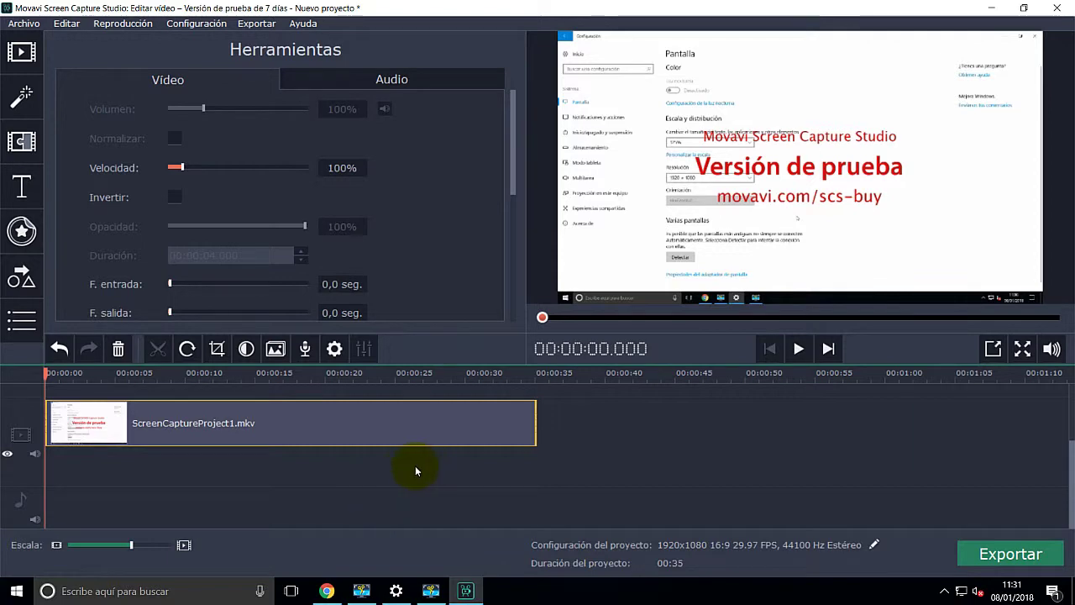
click(361, 590)
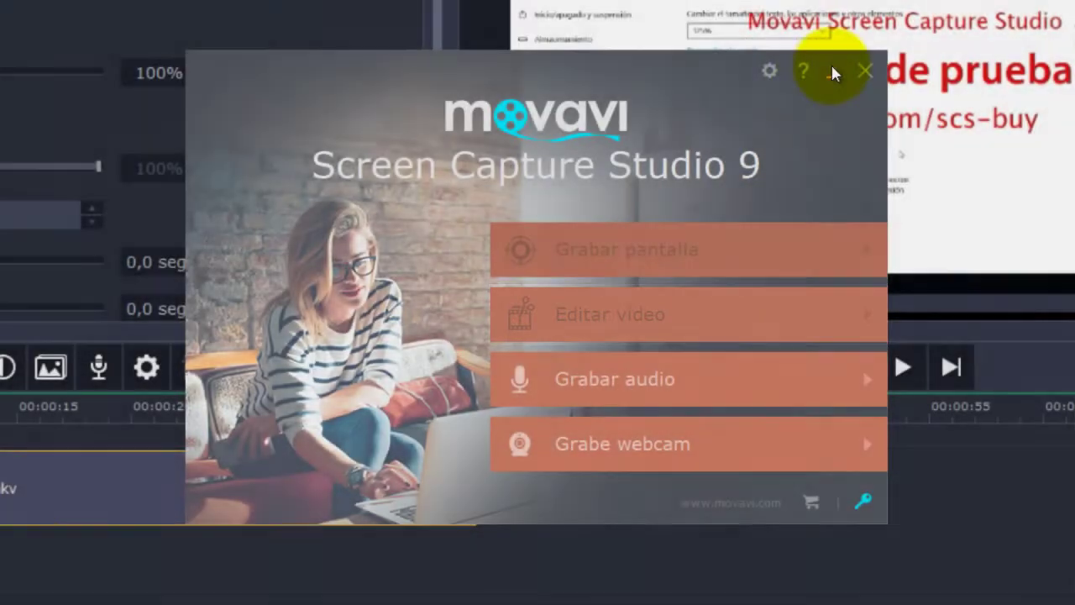
click(833, 72)
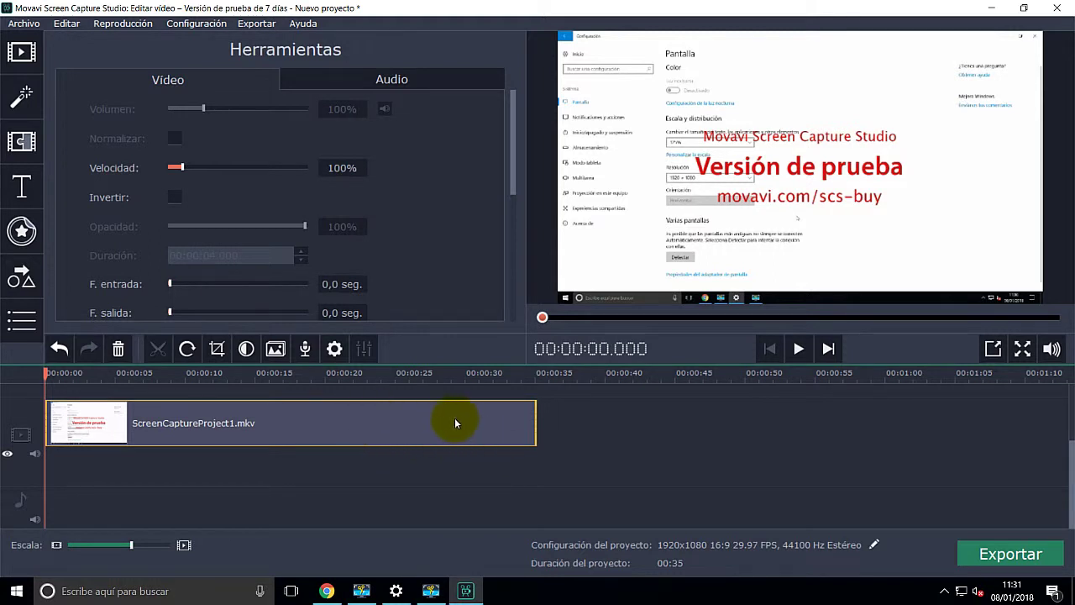
Step: Delete the ScreenCaptureProject1.mkv clip from the timeline
click(296, 424)
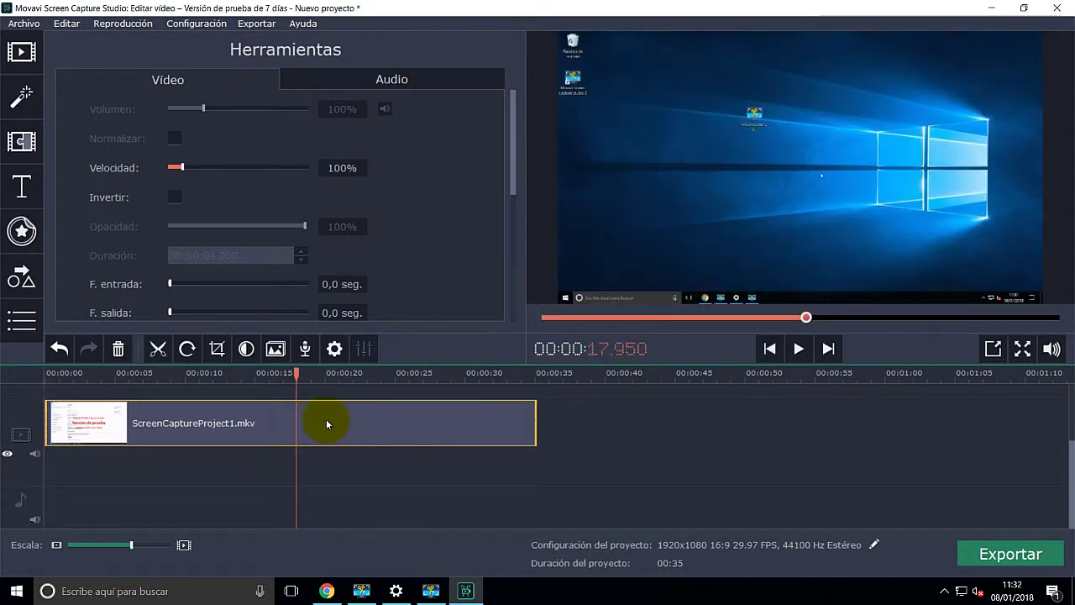
click(354, 422)
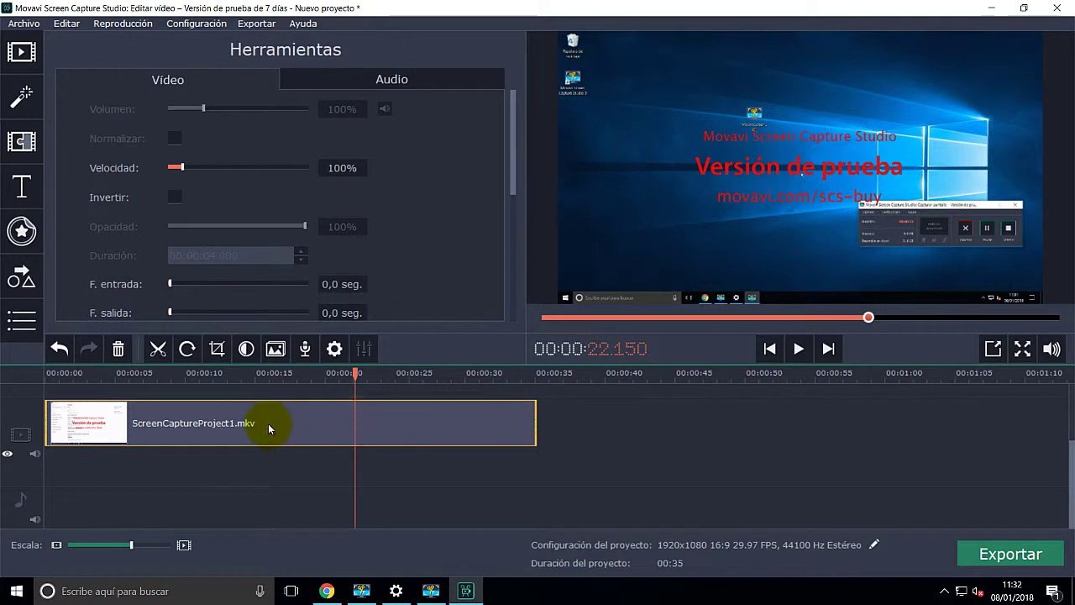
click(119, 349)
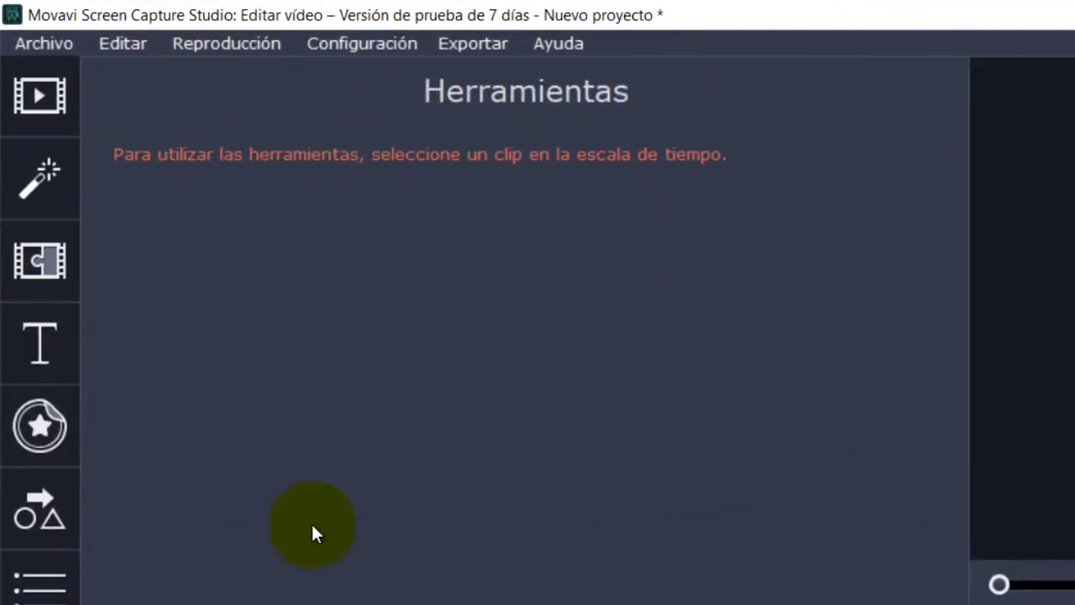
Step: Start adding multimedia files and browse to the Video folder inside Vídeos > Media Content
click(57, 43)
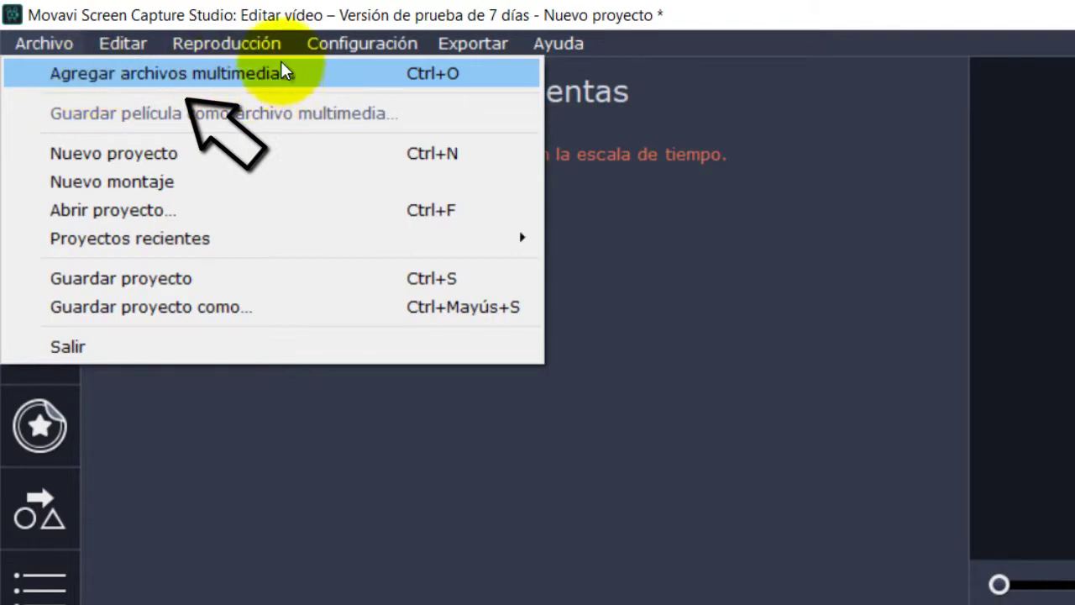
click(298, 74)
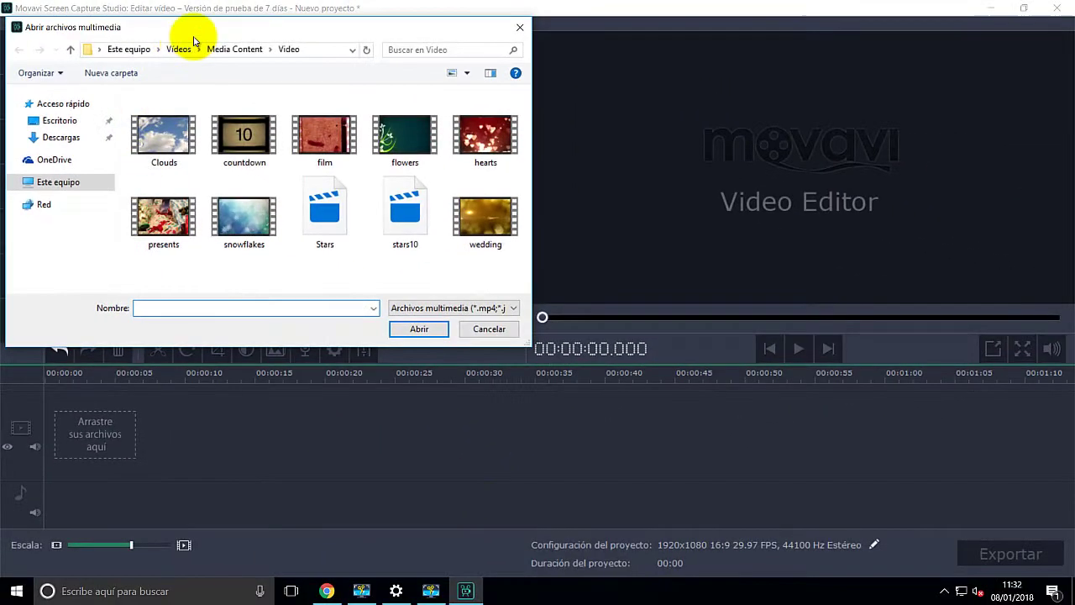
drag(215, 24, 479, 155)
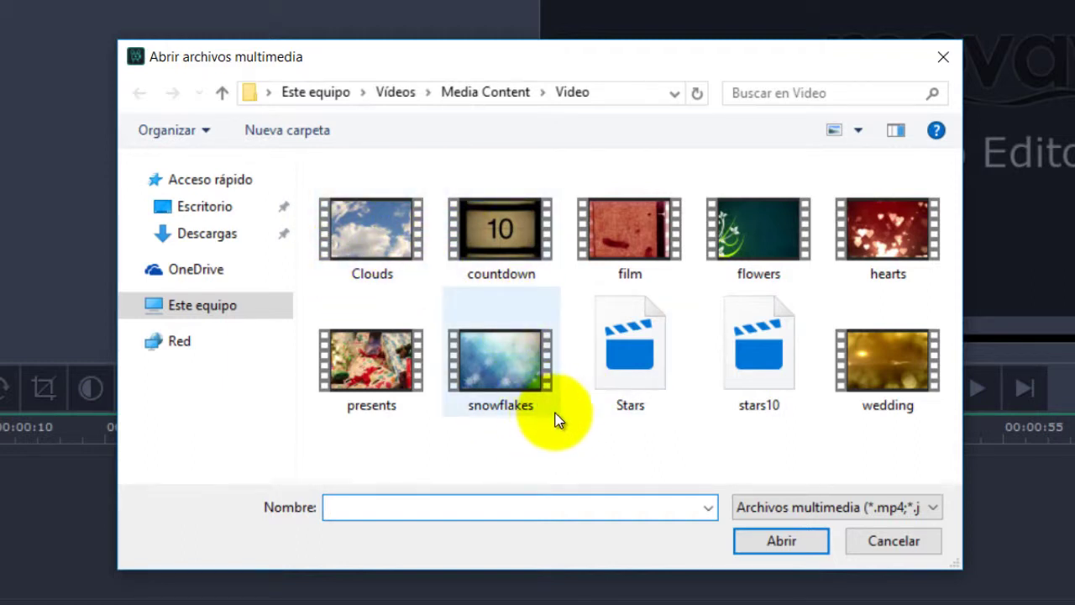
click(206, 306)
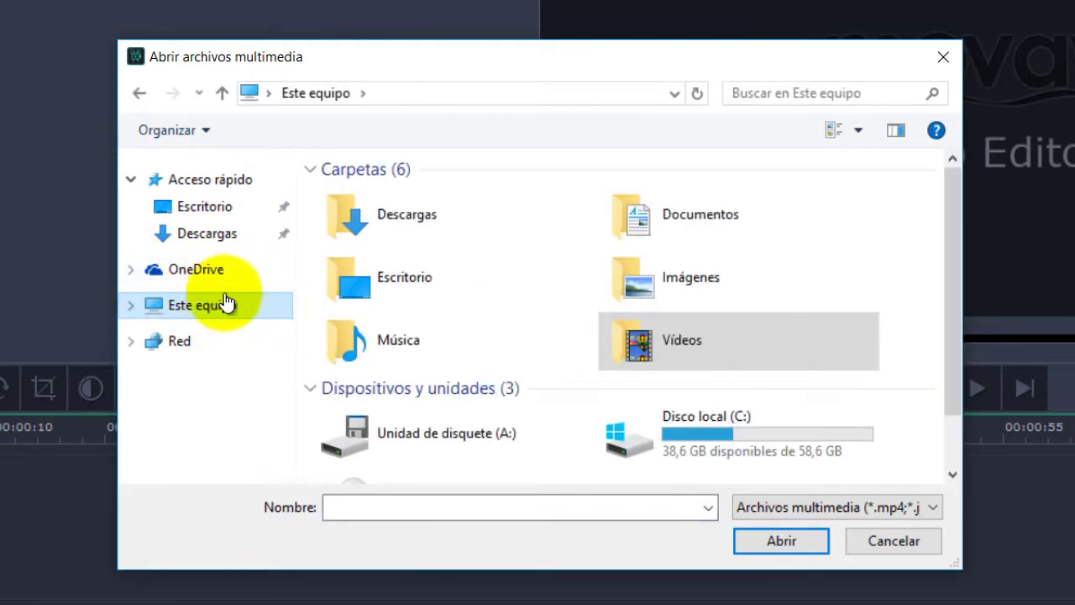
click(667, 337)
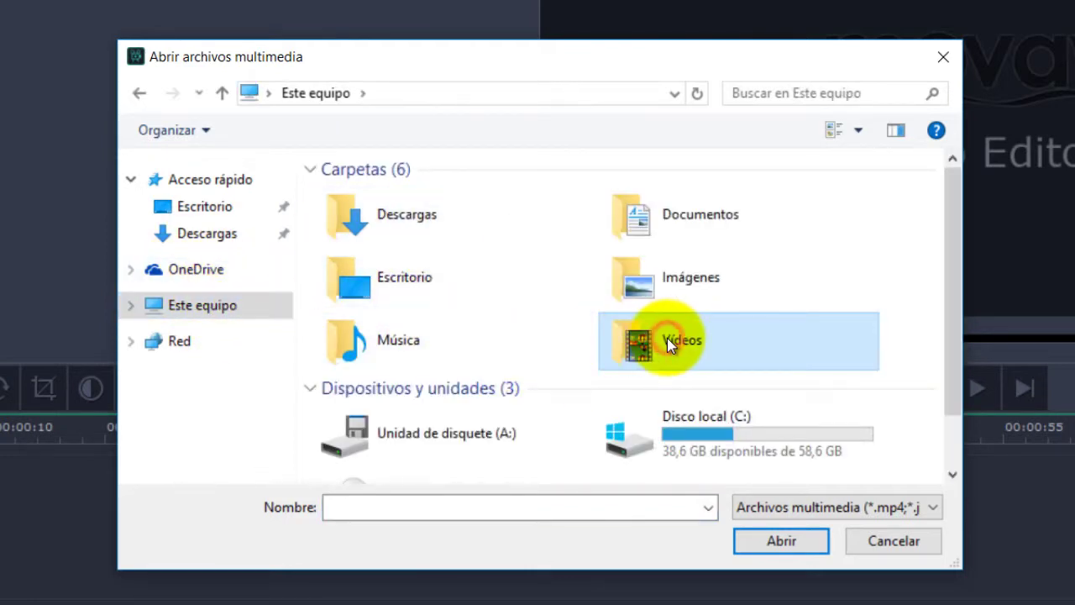
double_click(676, 338)
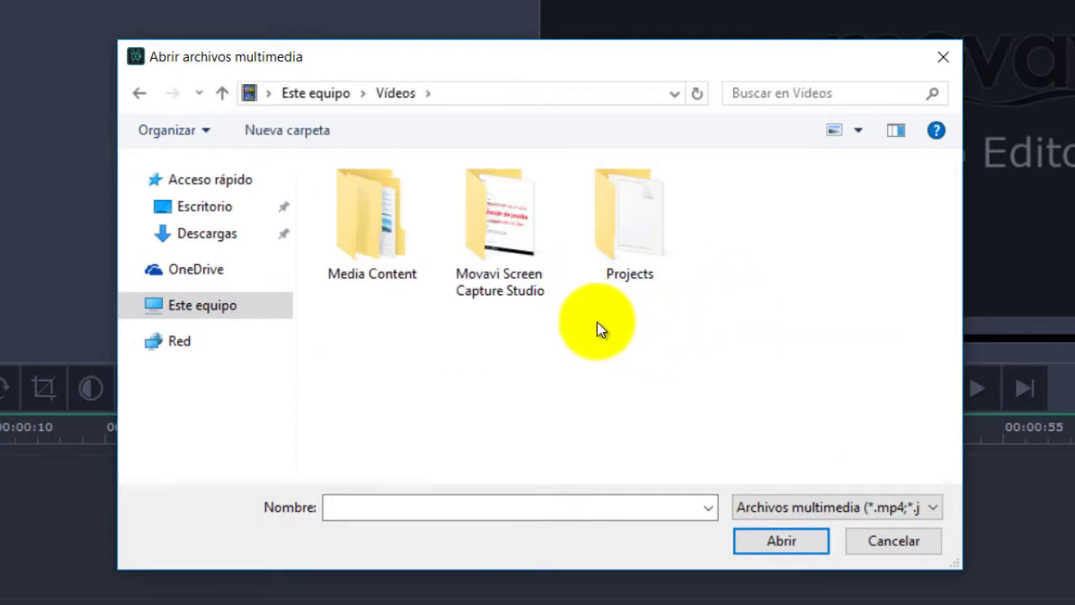
double_click(363, 244)
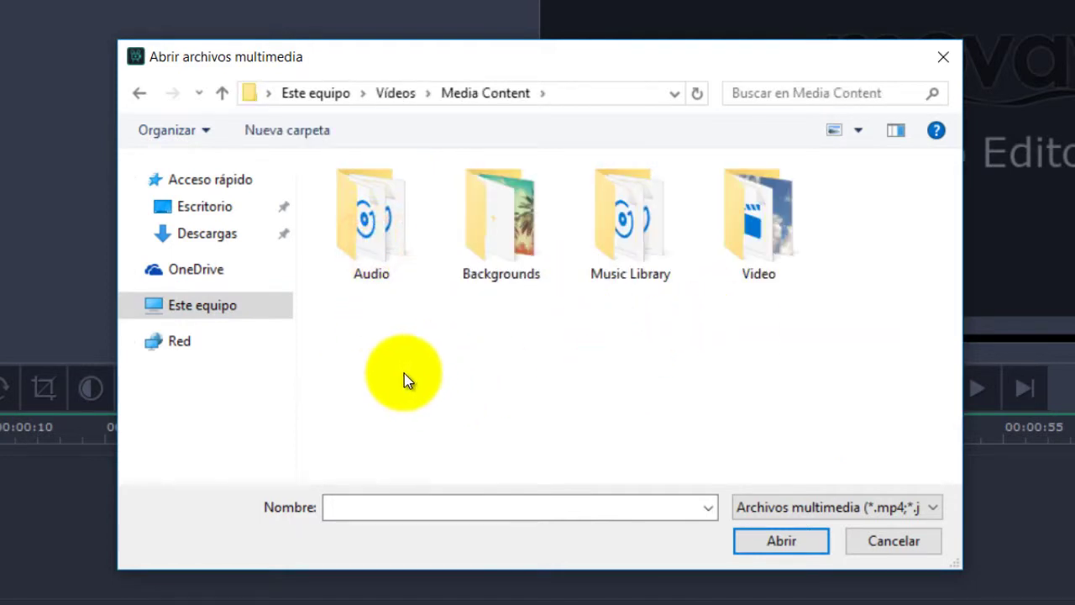
double_click(768, 248)
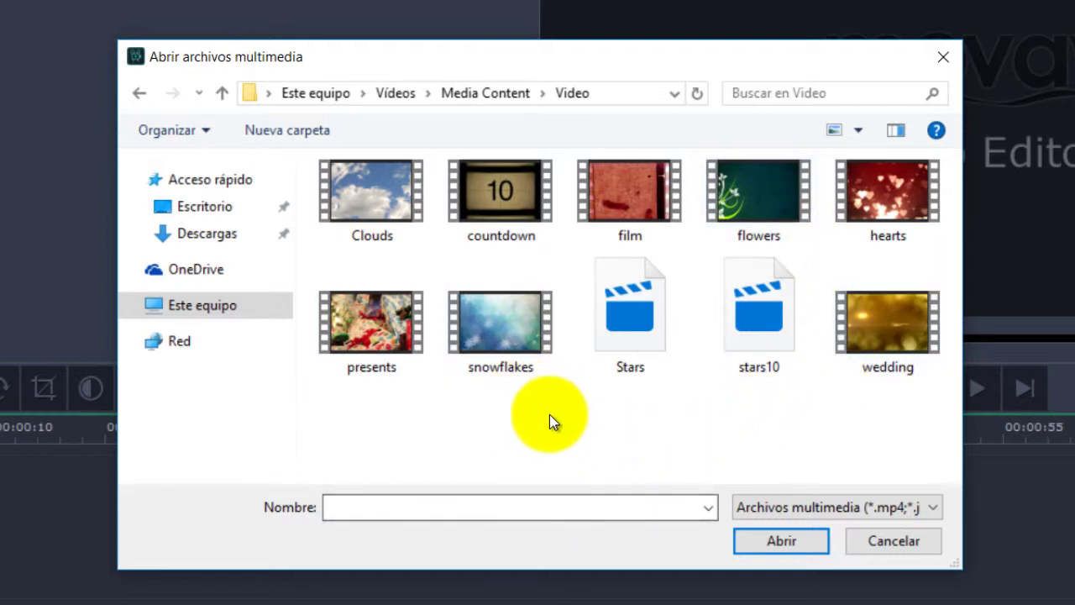
Step: Import the countdown, snowflakes and wedding videos together into the project
click(514, 189)
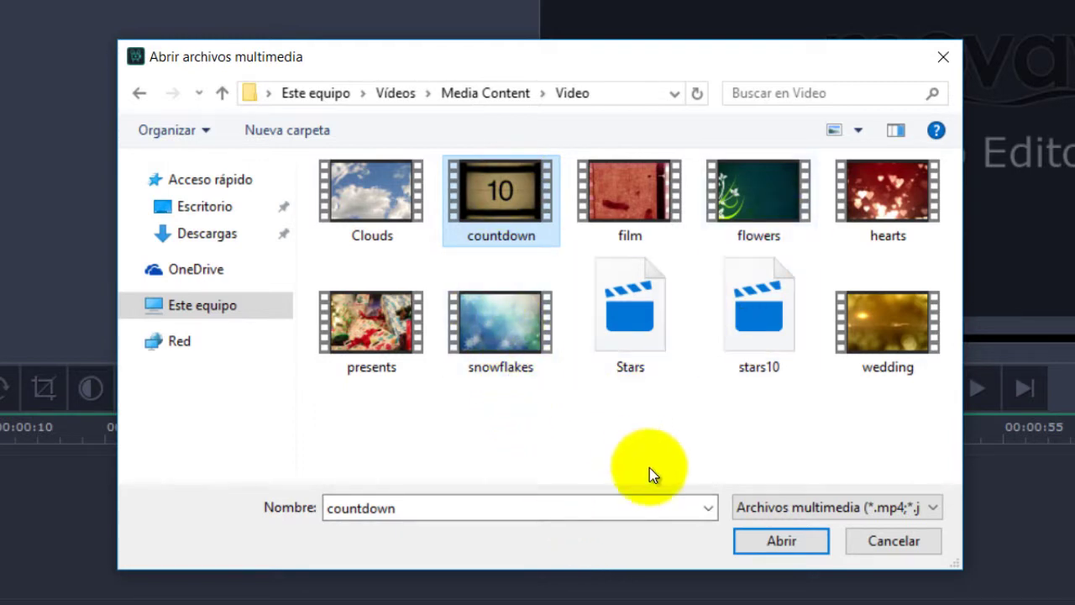
ctrl+click(496, 327)
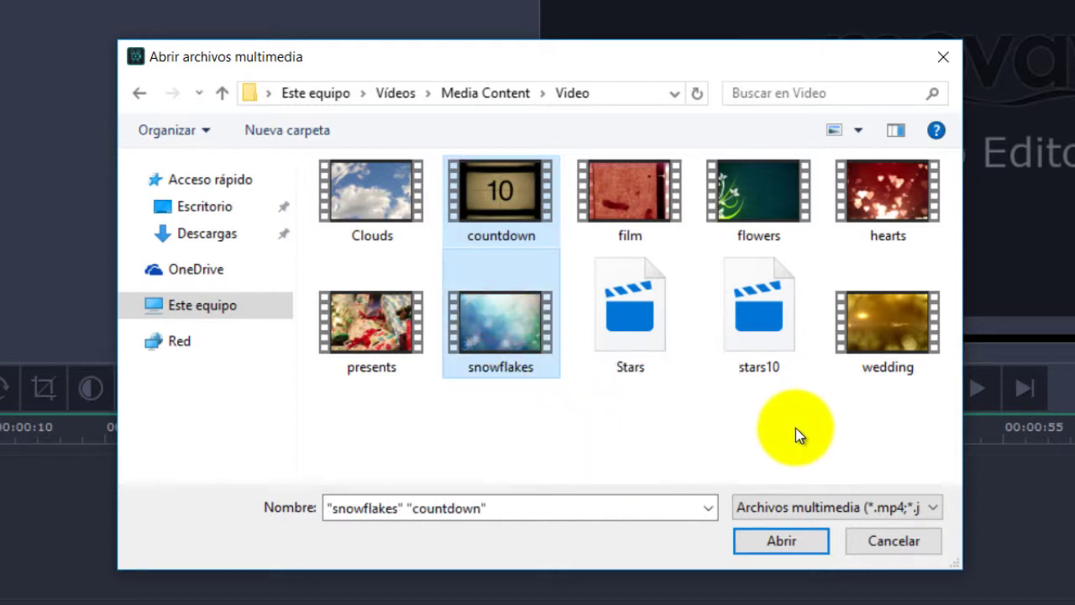
ctrl+click(879, 332)
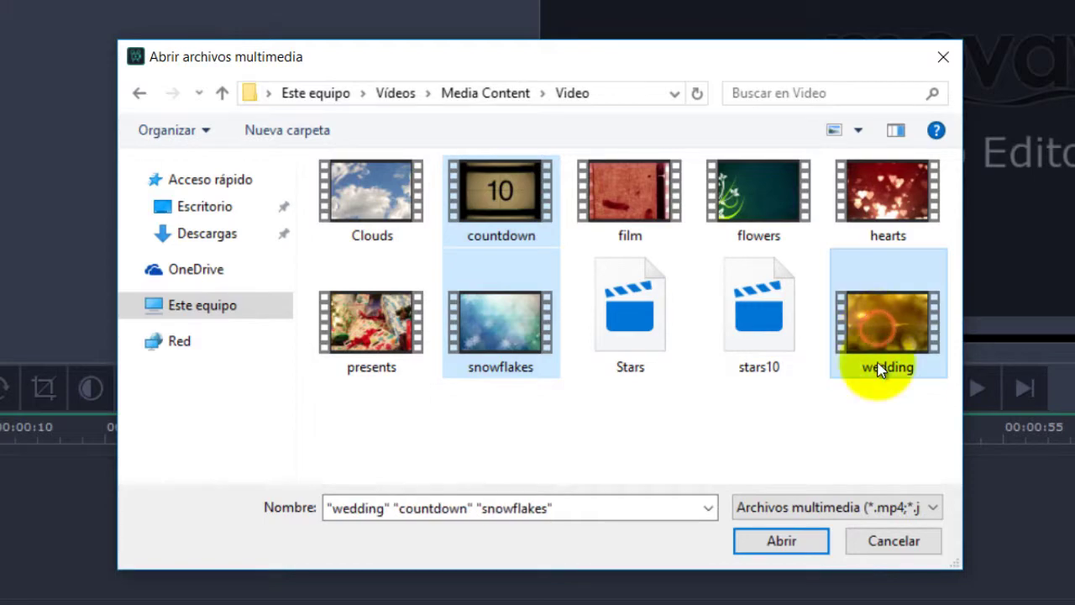
click(781, 542)
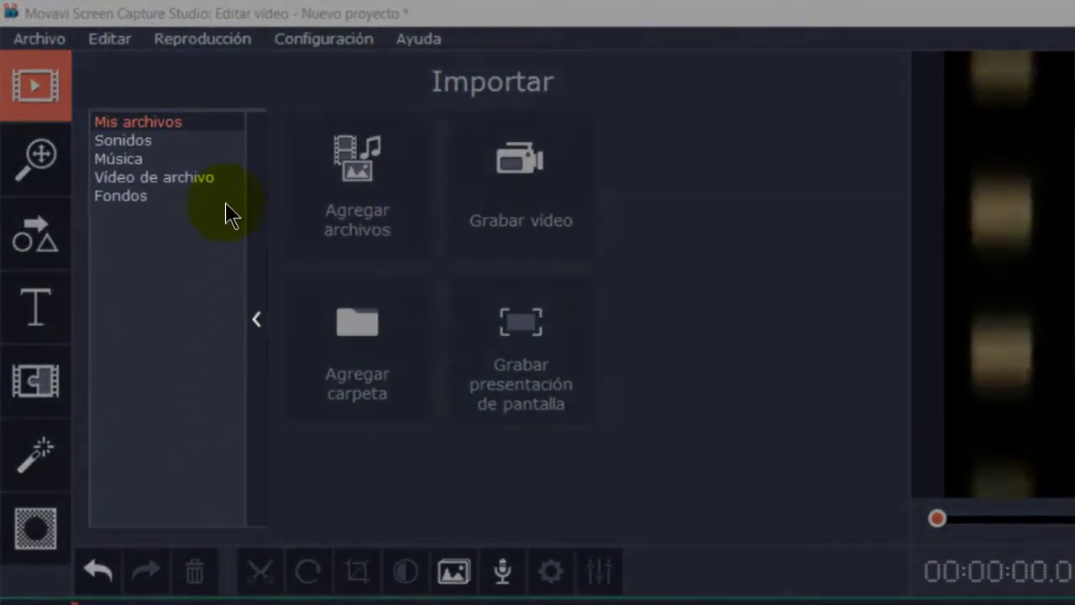
Step: Preview the Ciudad sound from the Sonidos collection and place it at the start of the timeline's audio track
click(133, 144)
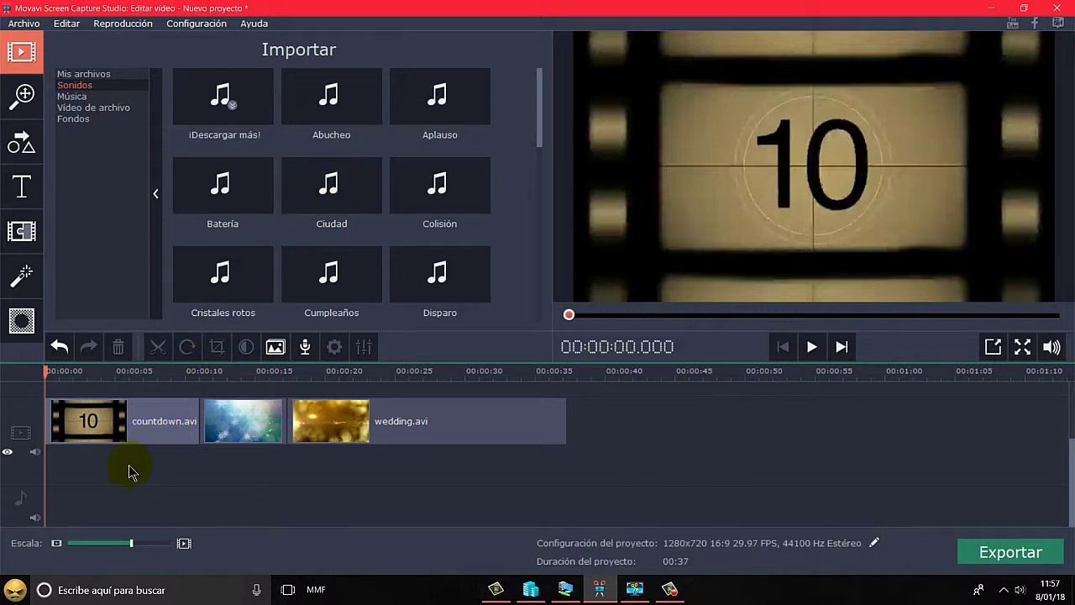
click(334, 188)
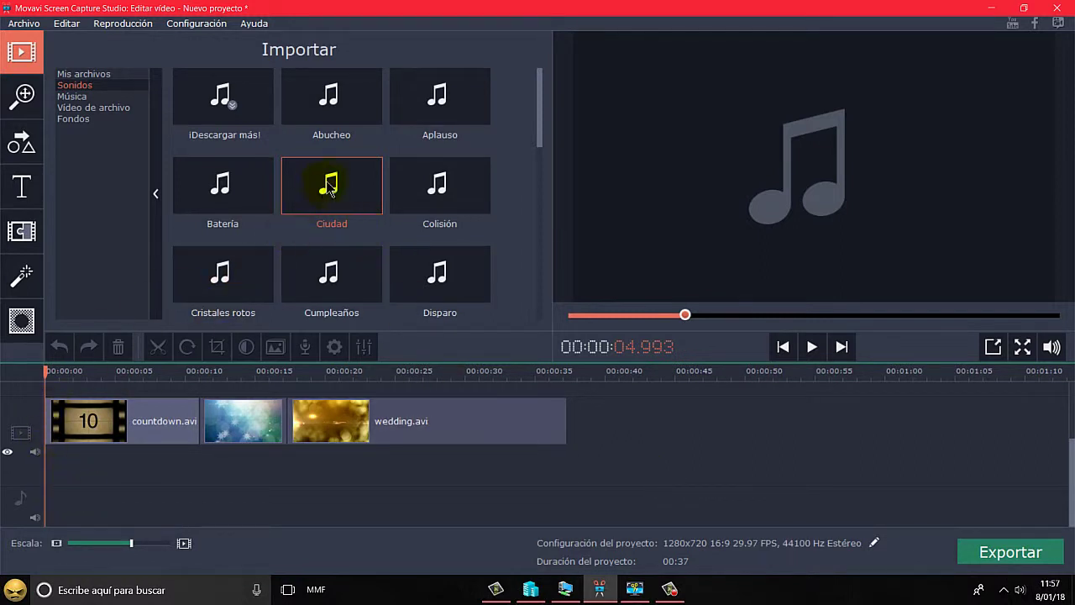
drag(329, 186, 49, 457)
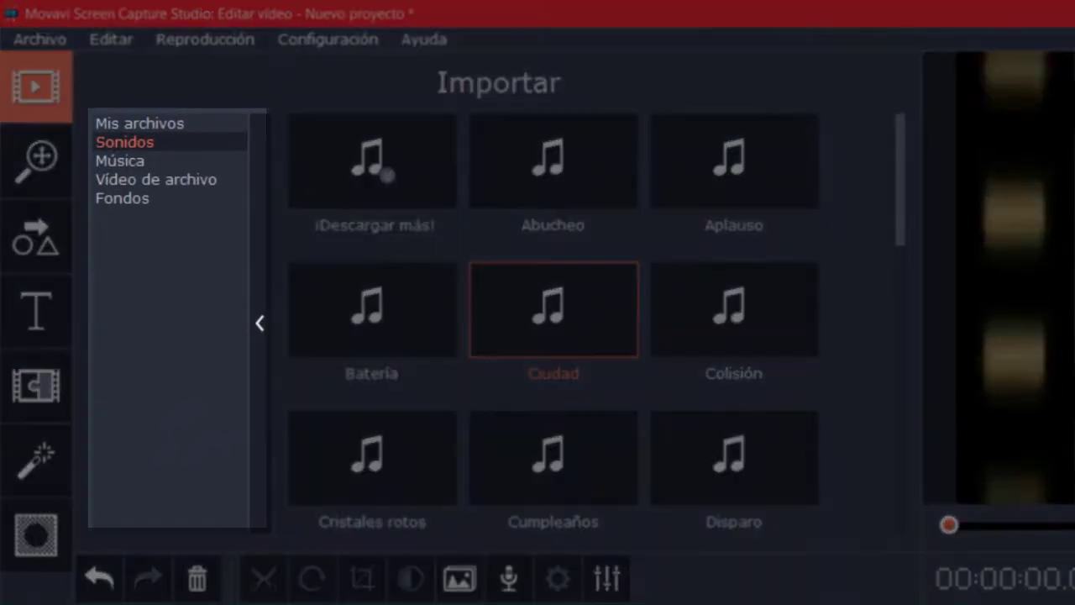
Step: Preview the Guitarra romántica track from the Música collection and place it at the start of the audio track
click(116, 162)
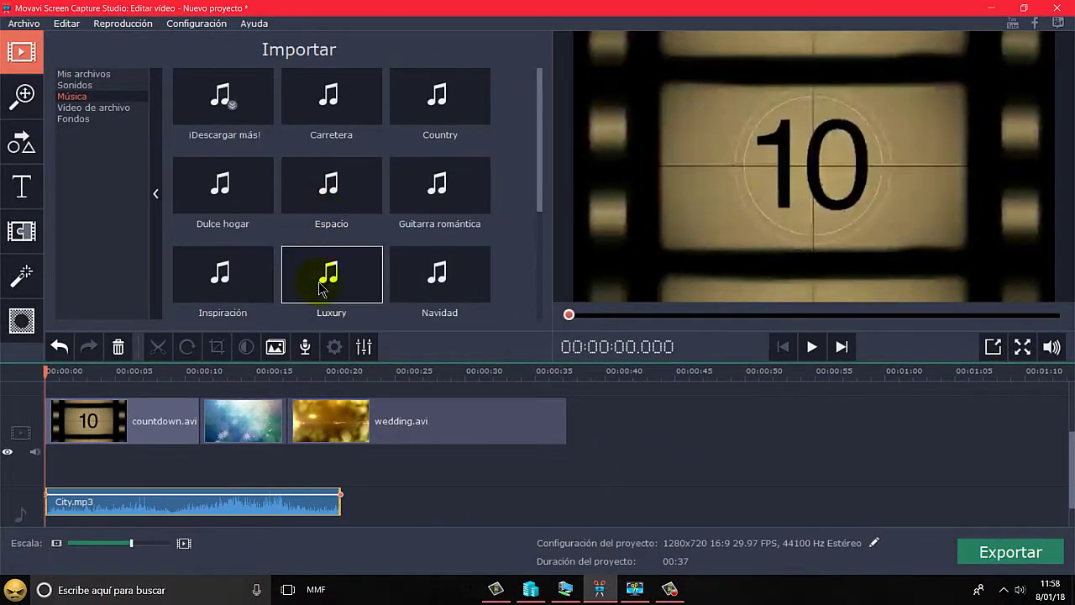
click(450, 190)
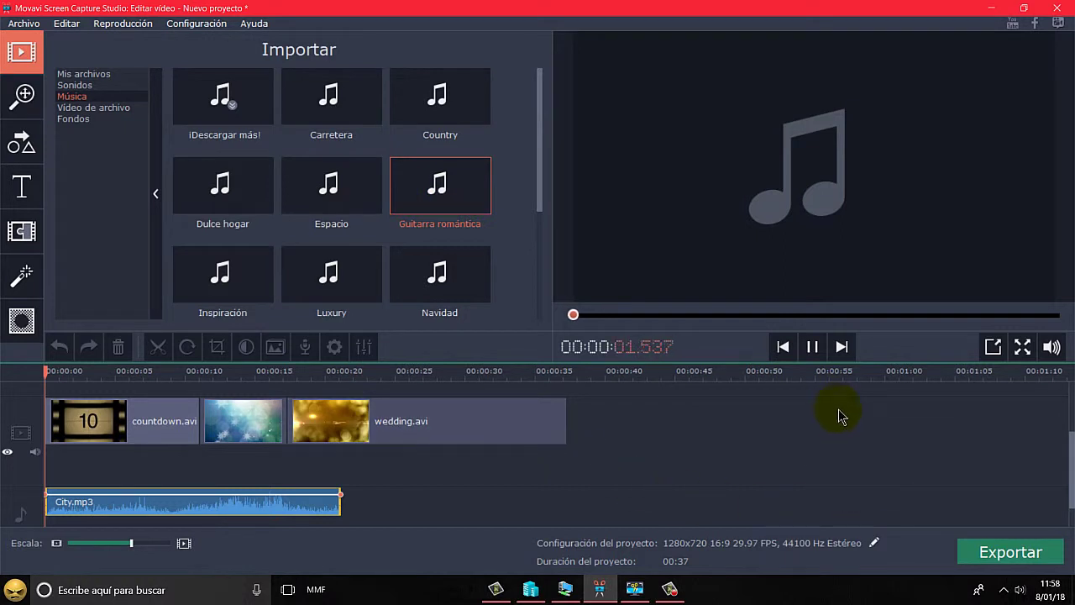
click(813, 348)
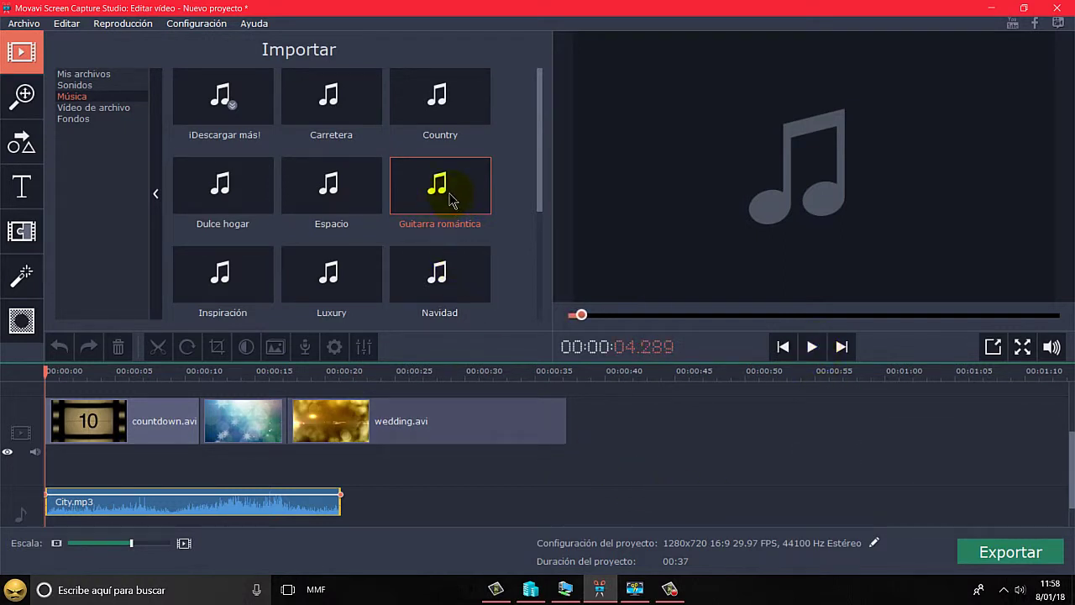
drag(447, 189, 53, 449)
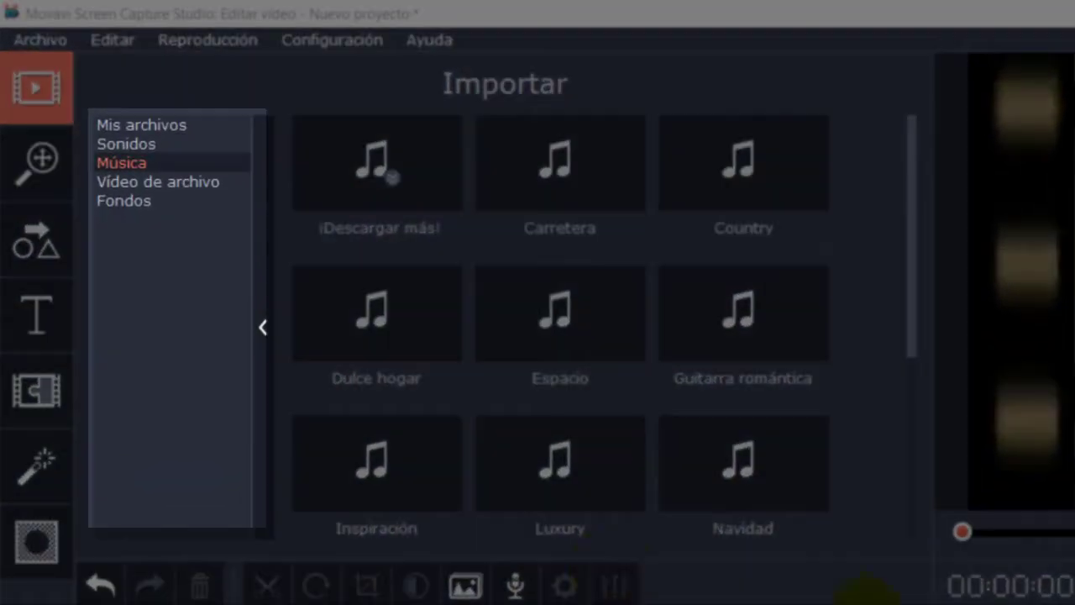
Step: Preview the Business background from the Fondos collection and insert it between the snowflakes and wedding clips on the video track
click(180, 183)
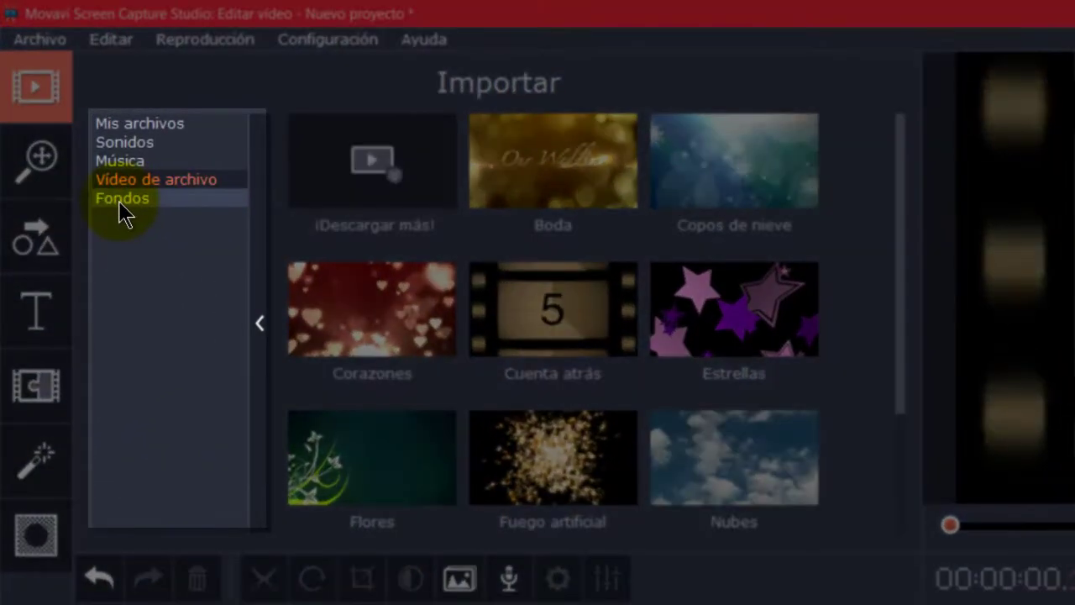
click(93, 150)
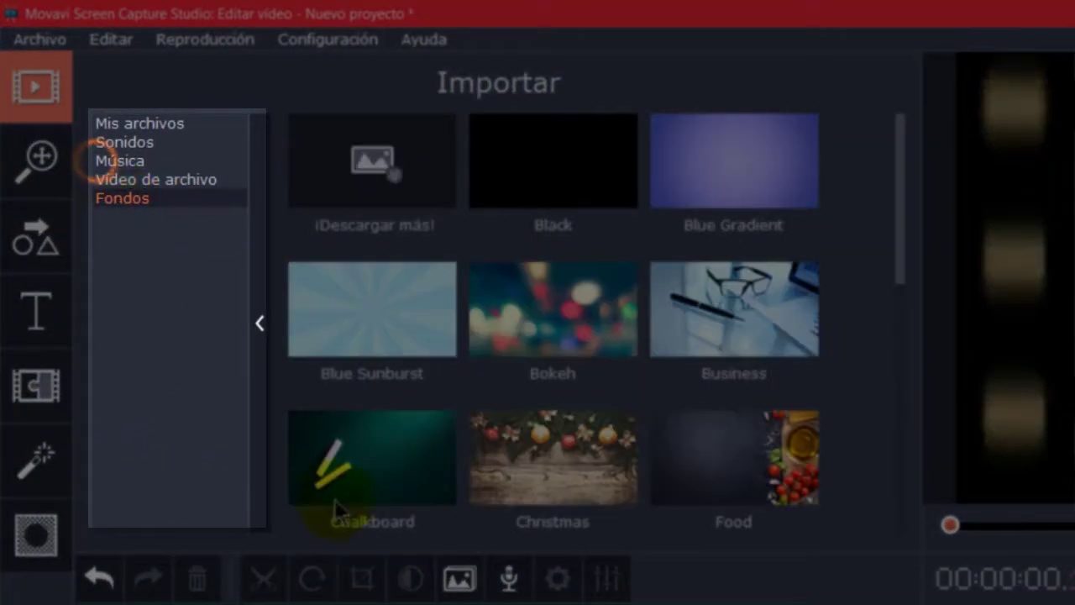
click(715, 325)
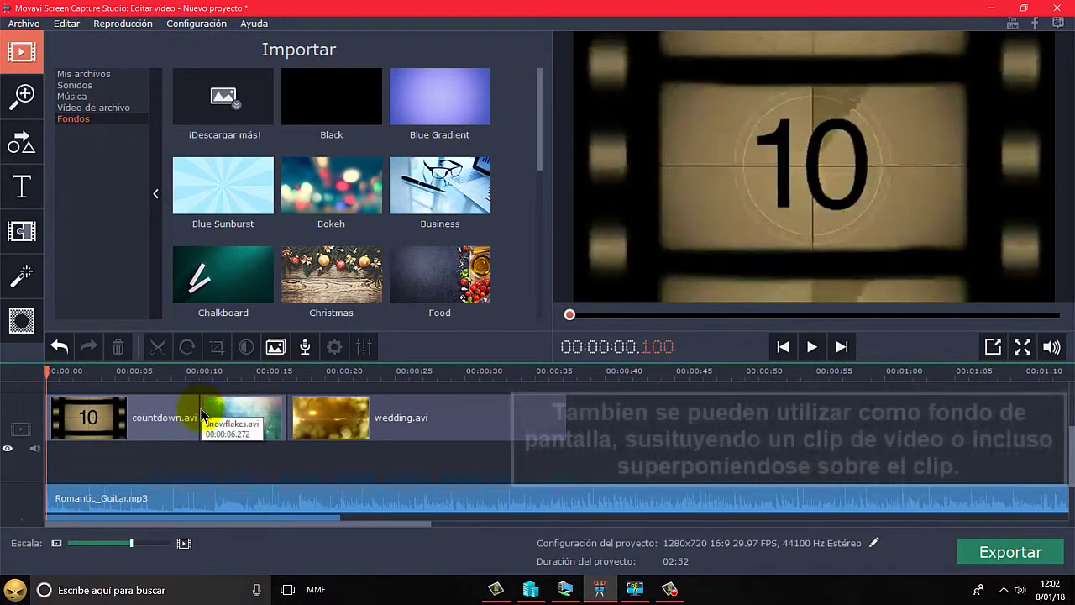
click(451, 186)
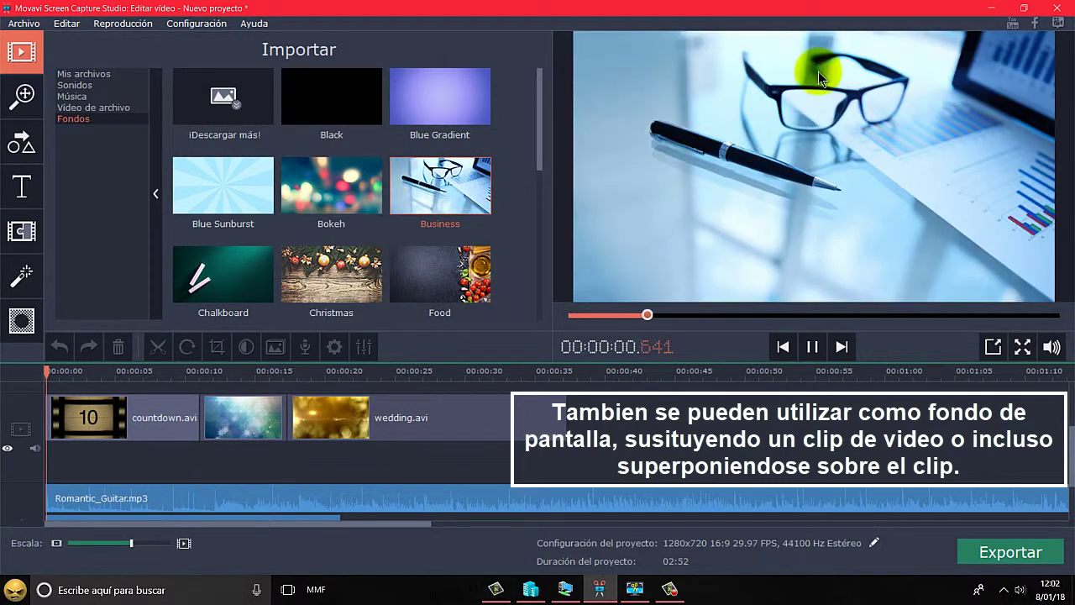
click(813, 347)
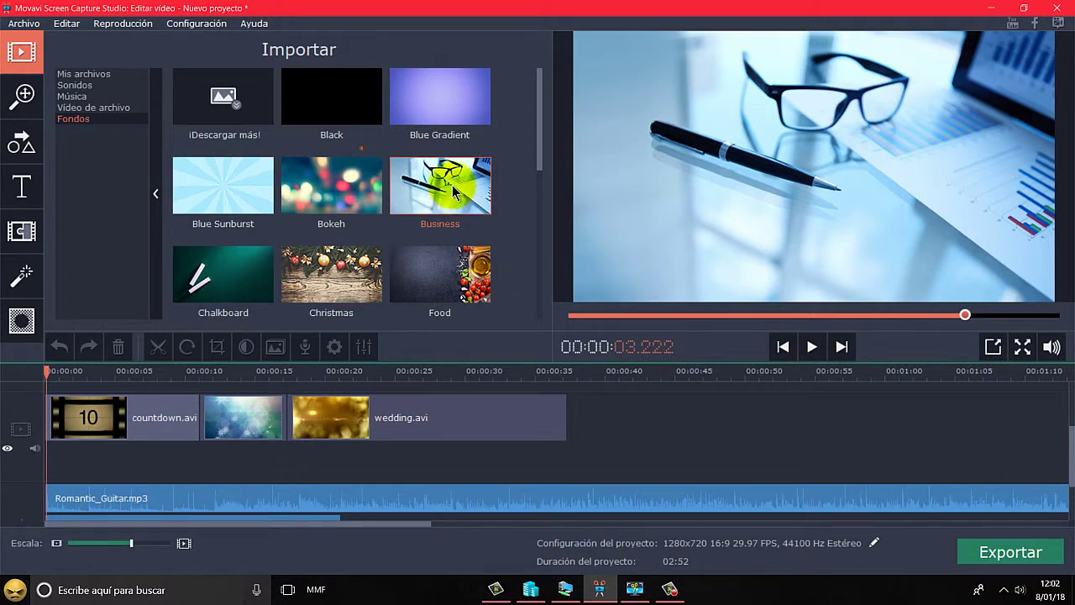
drag(445, 192, 274, 444)
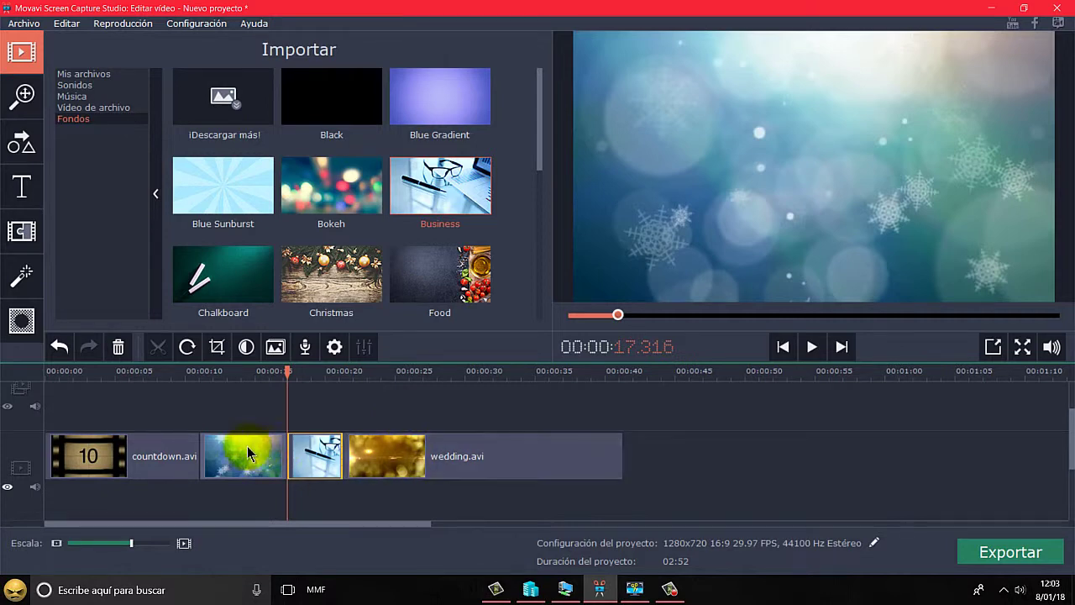
click(325, 474)
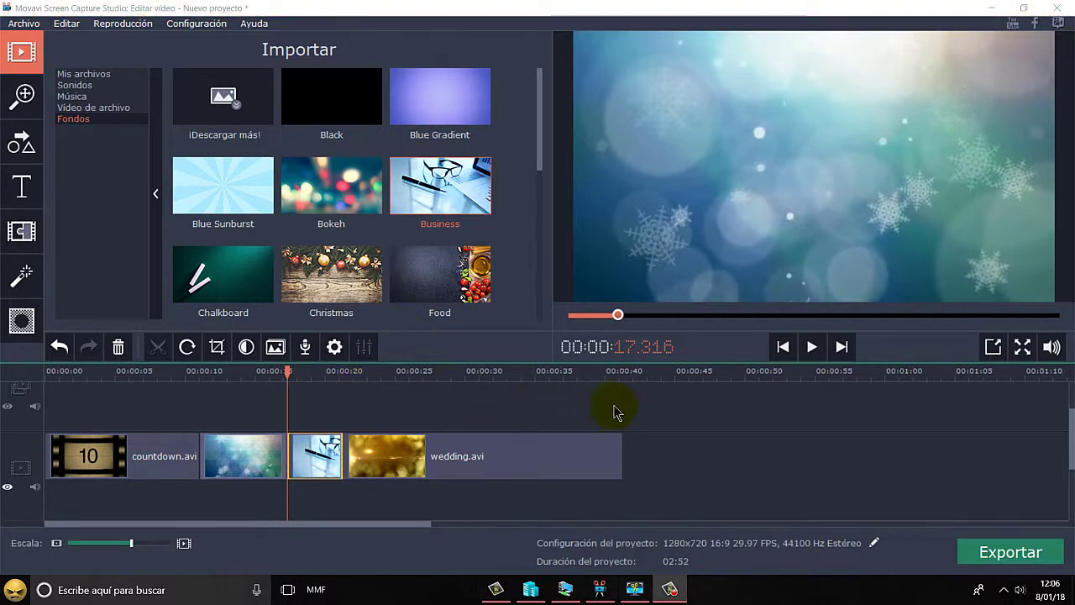
Step: Examine the available callouts, including the Boceto, Formas, Formas con texto and Resaltado categories
click(21, 143)
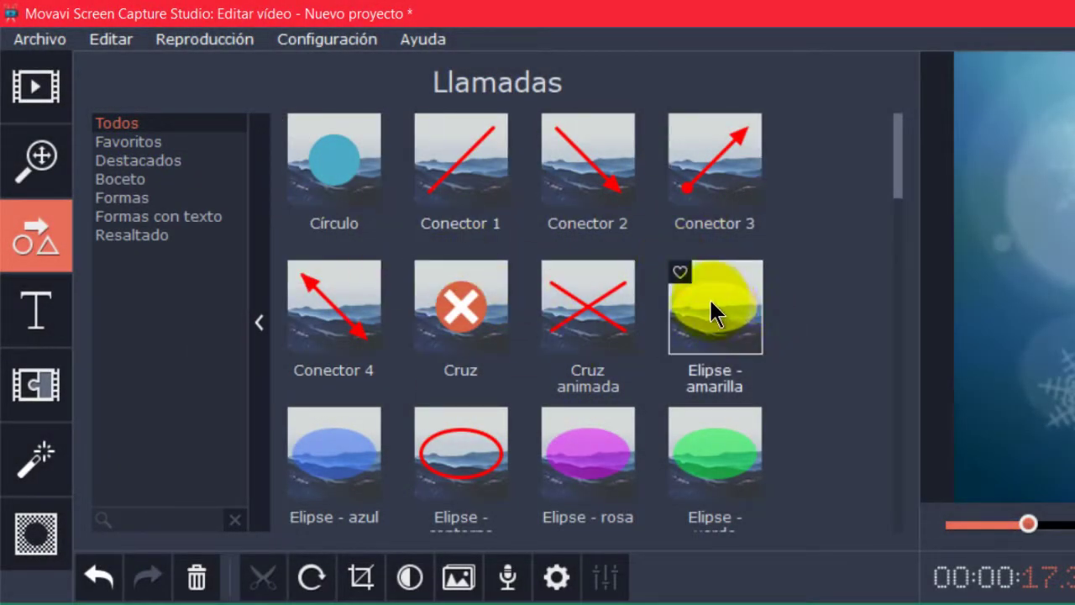
scroll(798, 338, down, 2)
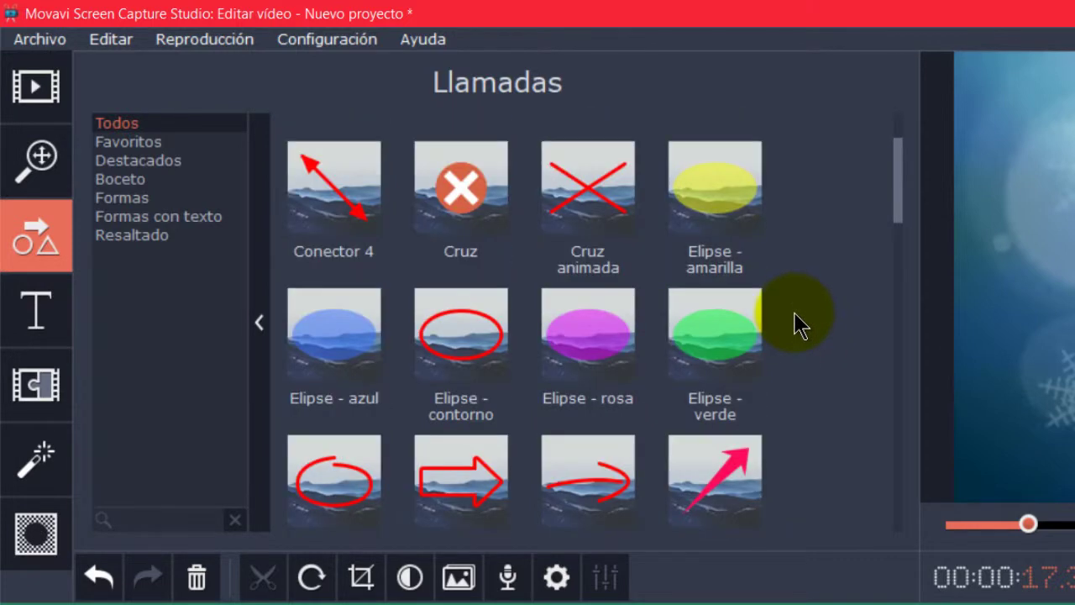
scroll(794, 311, down, 1)
scroll(791, 304, down, 1)
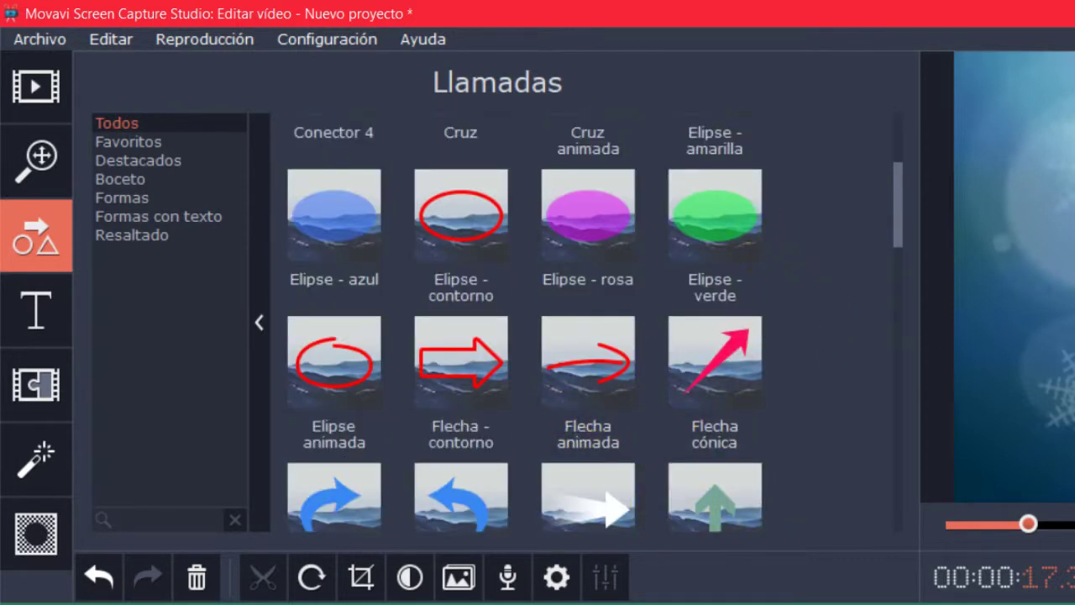
scroll(827, 353, down, 6)
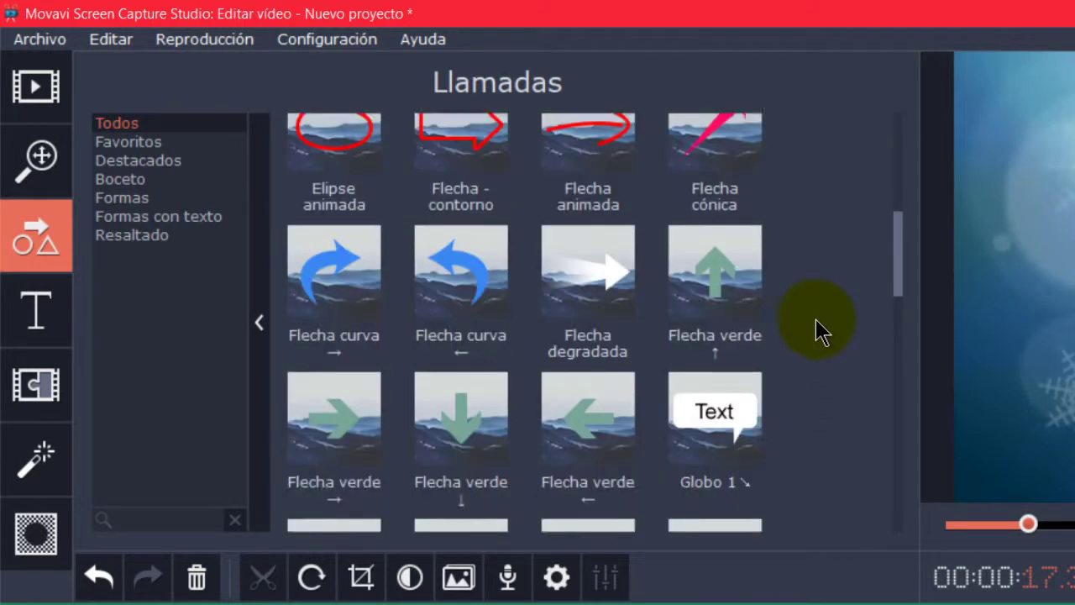
scroll(816, 328, down, 1)
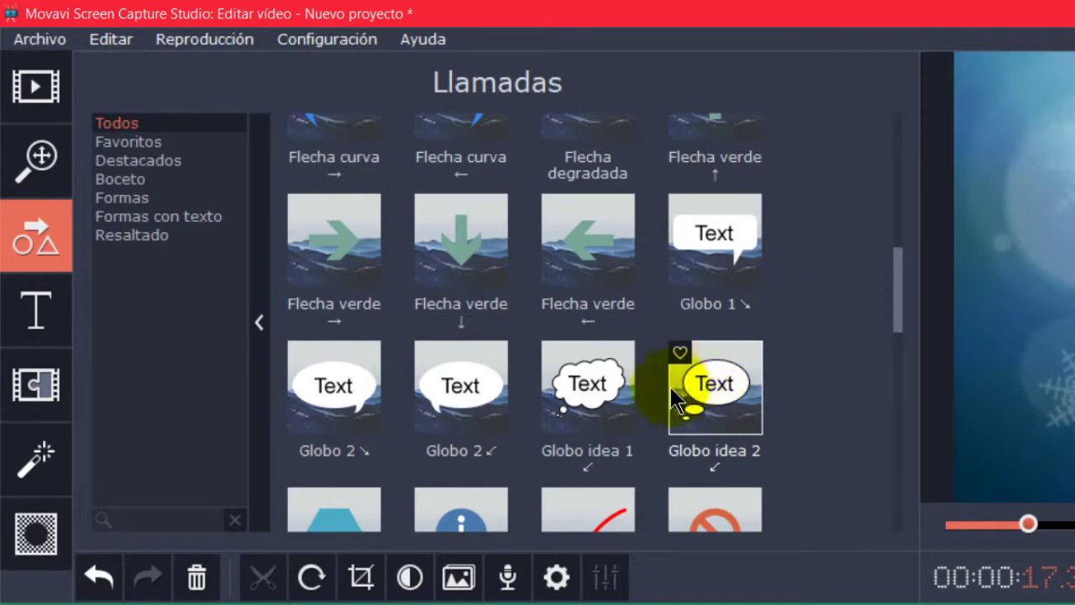
scroll(546, 353, down, 2)
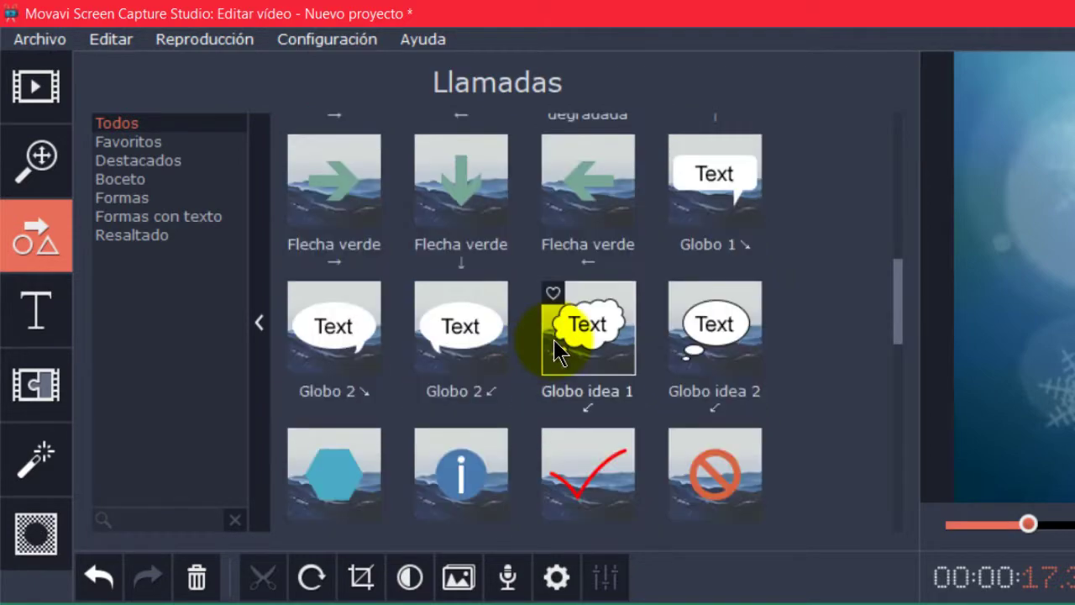
scroll(553, 339, down, 1)
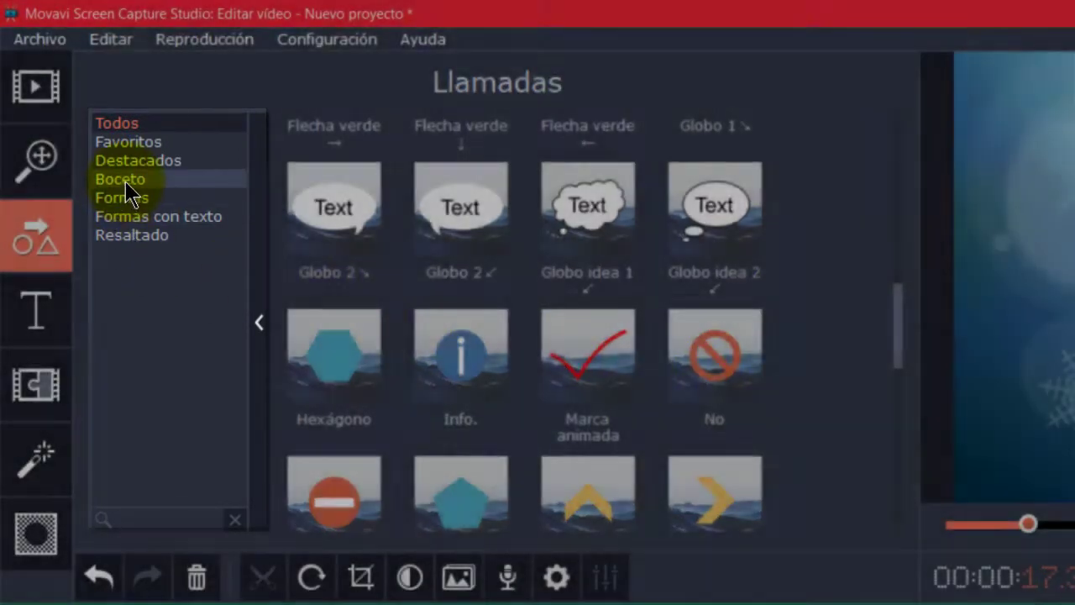
click(125, 180)
click(123, 198)
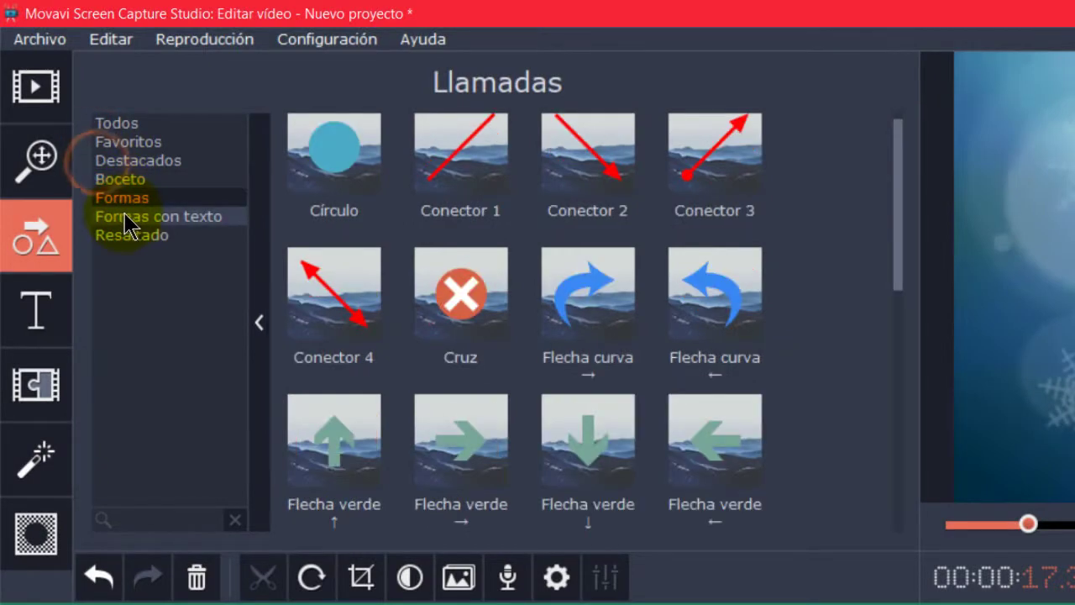
click(127, 217)
click(134, 235)
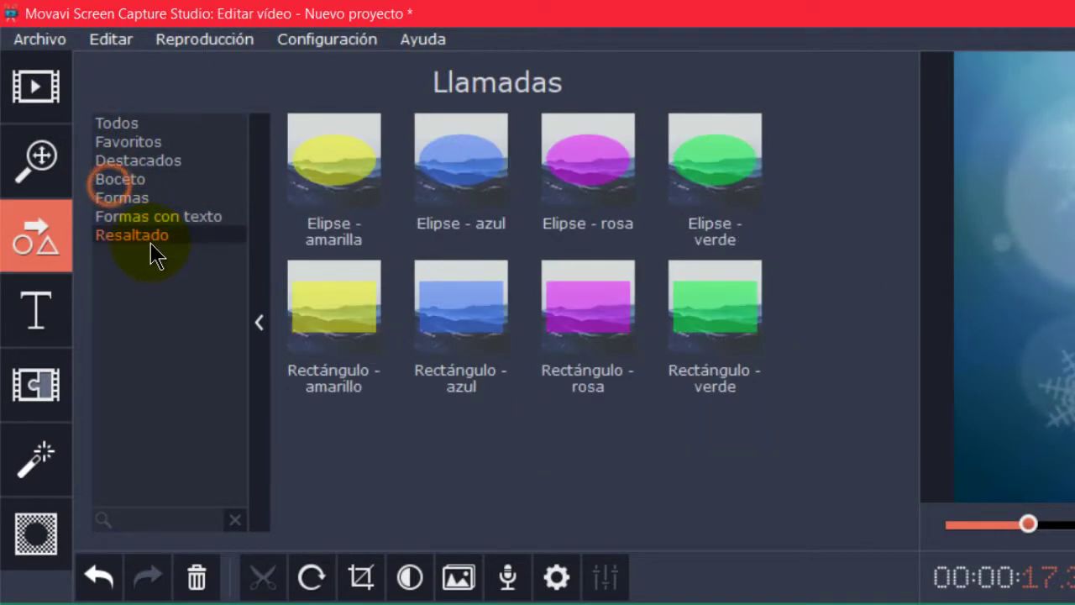
Step: Preview the Globo idea 2 callout and place it on the title track above the countdown clip, starting at about 3 seconds
click(118, 124)
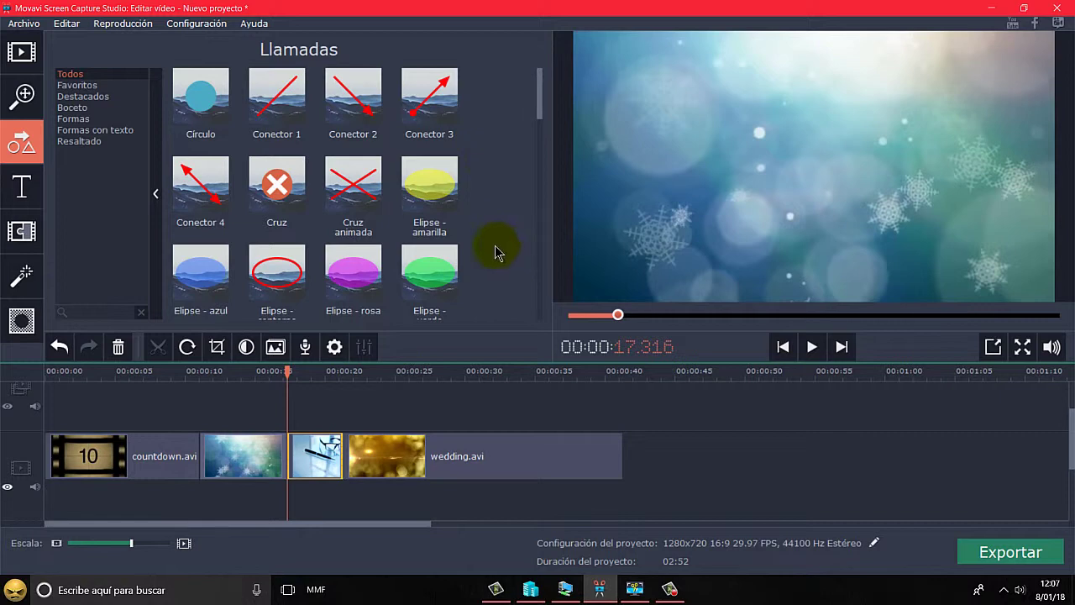
scroll(495, 252, down, 5)
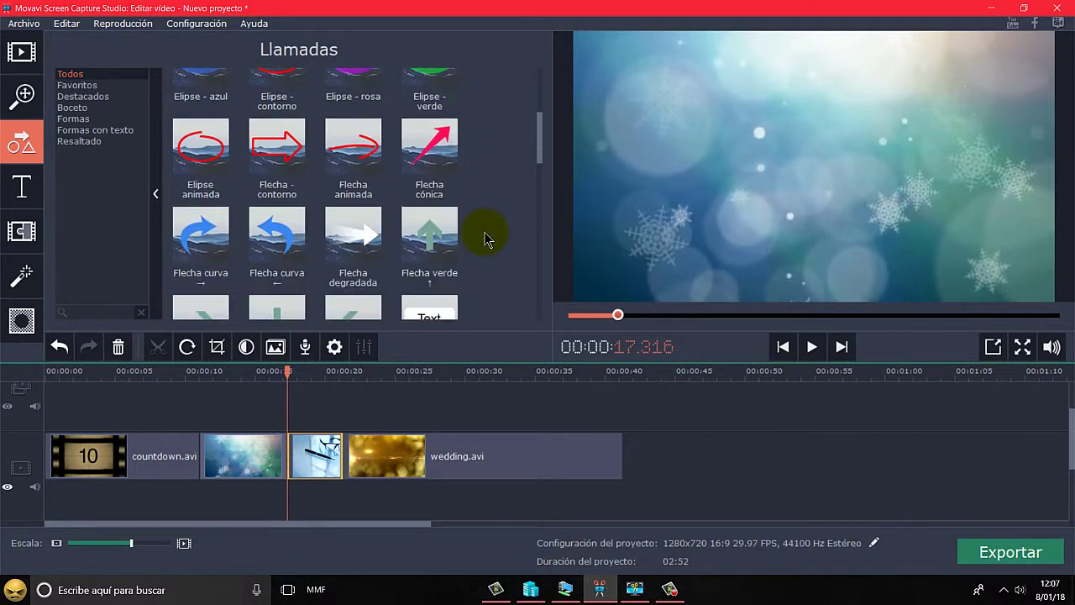
scroll(485, 240, down, 3)
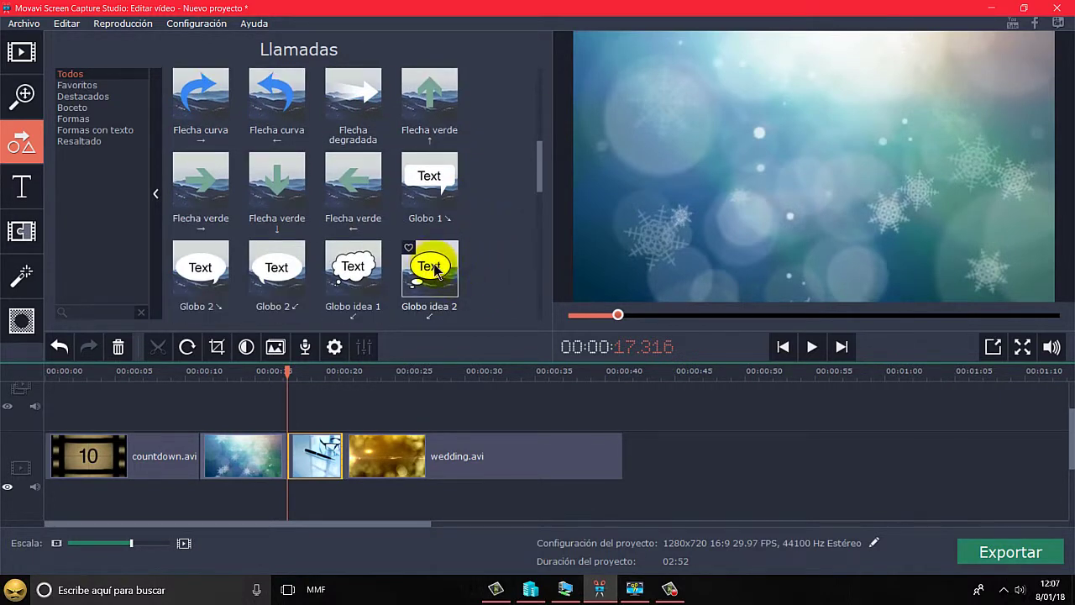
click(432, 267)
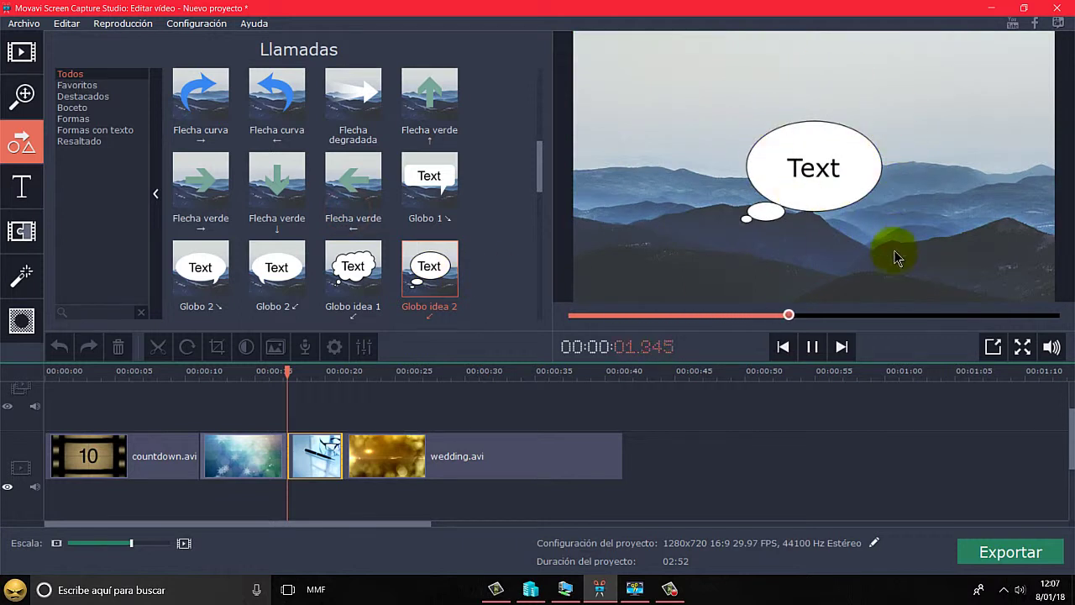
click(813, 346)
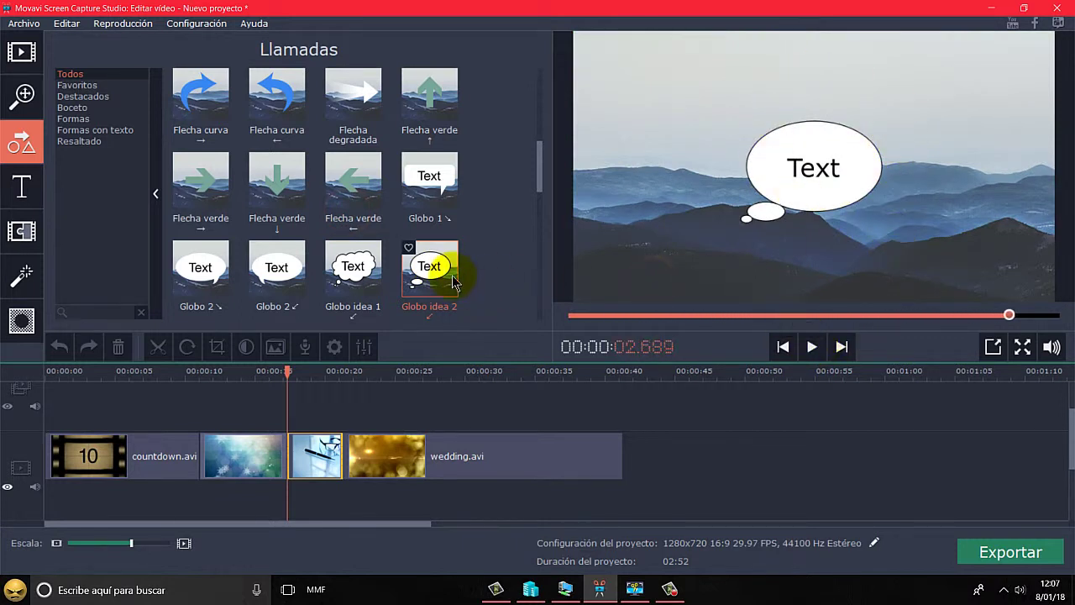
drag(451, 276, 143, 401)
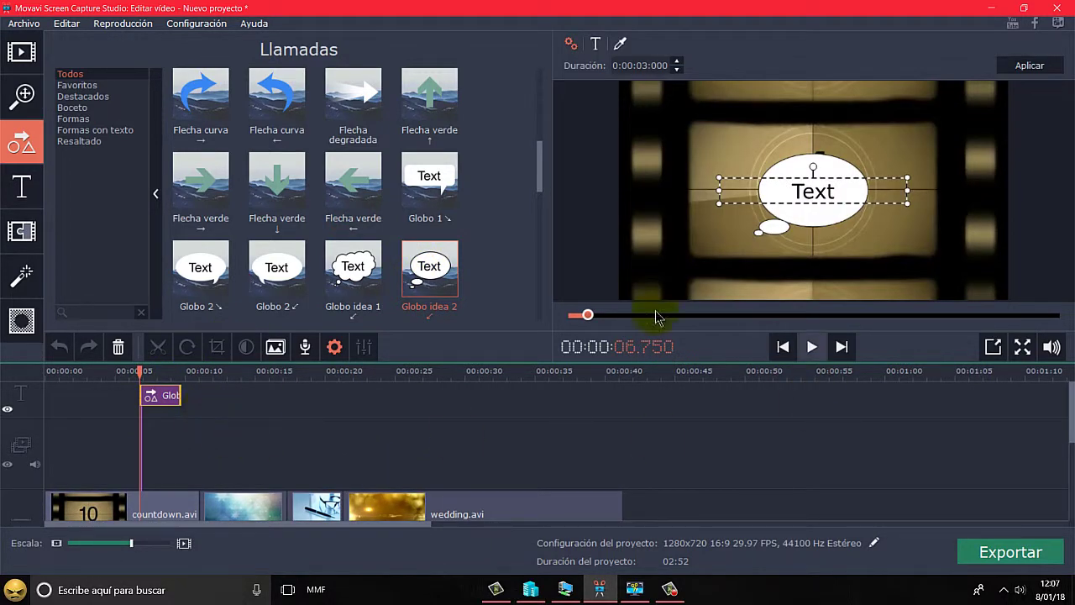
drag(156, 399, 106, 401)
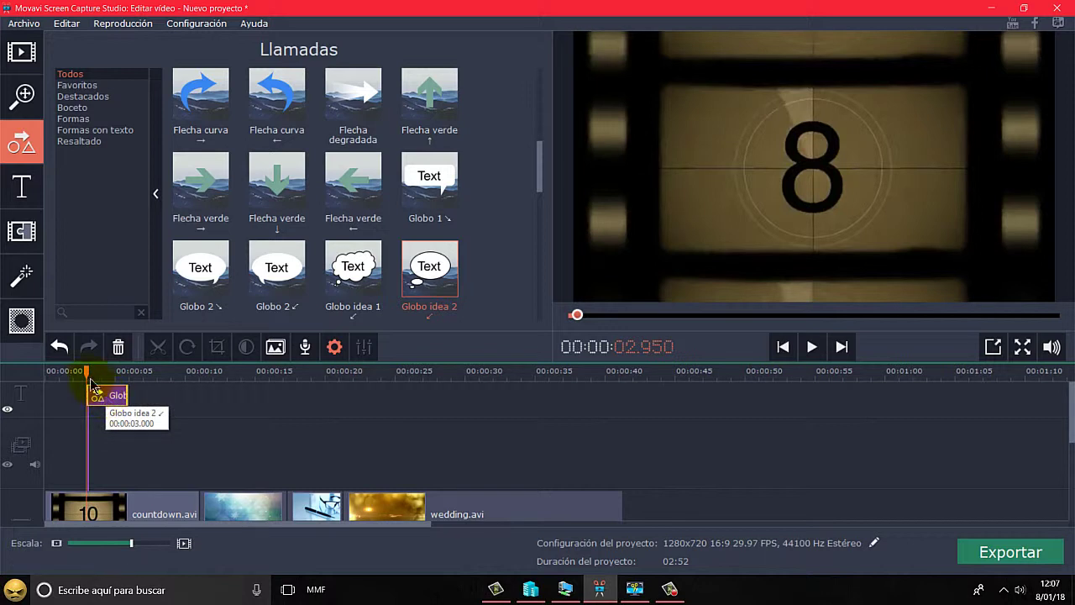
Step: Play the timeline from 2.5 seconds to see how the Globo idea 2 callout appears over the countdown clip
drag(87, 370, 80, 371)
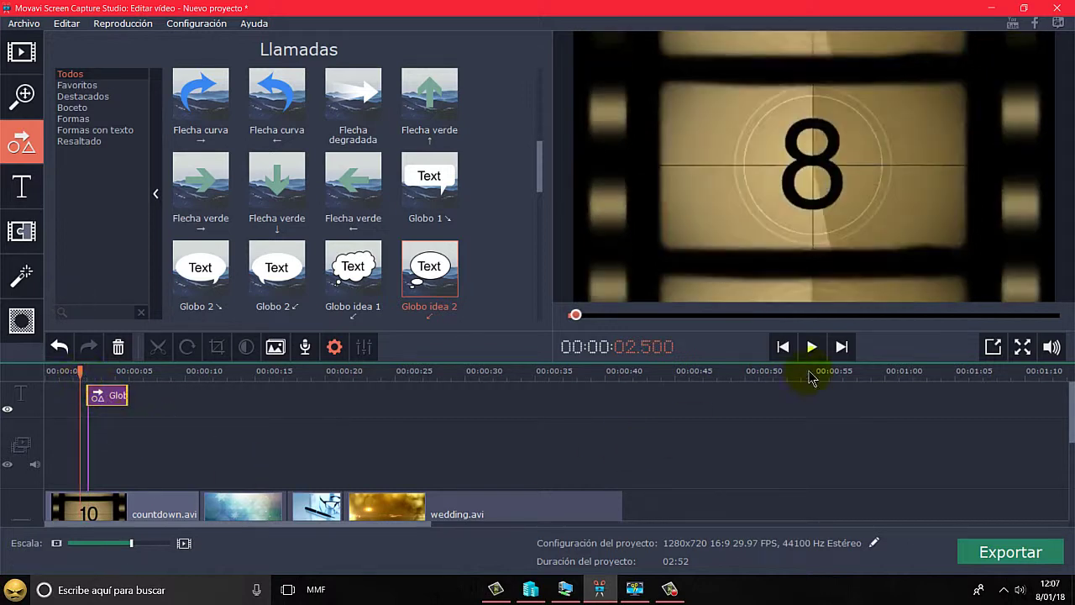
click(811, 347)
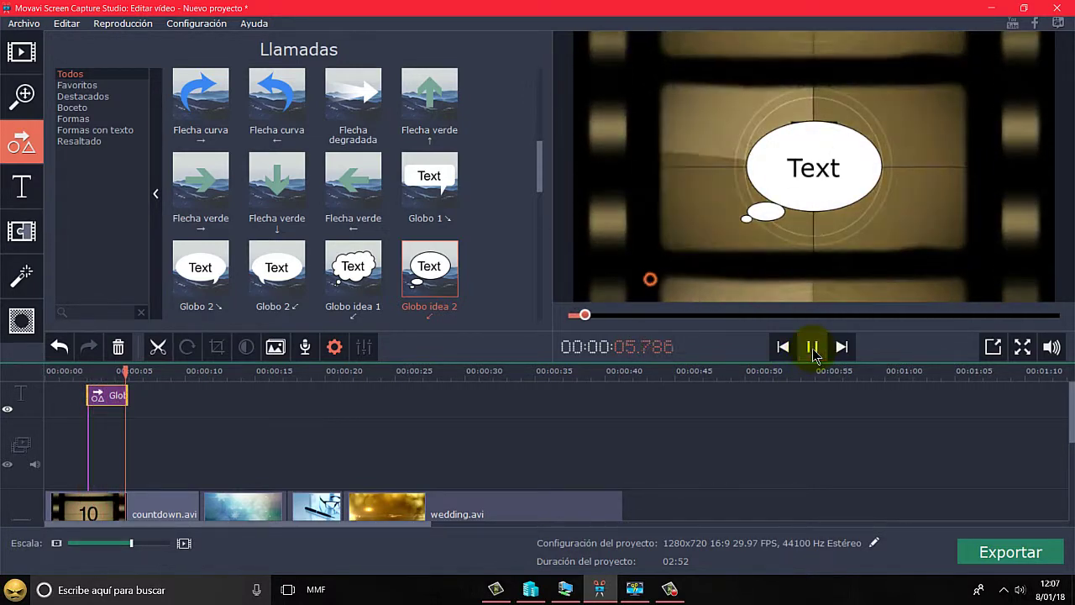
click(812, 347)
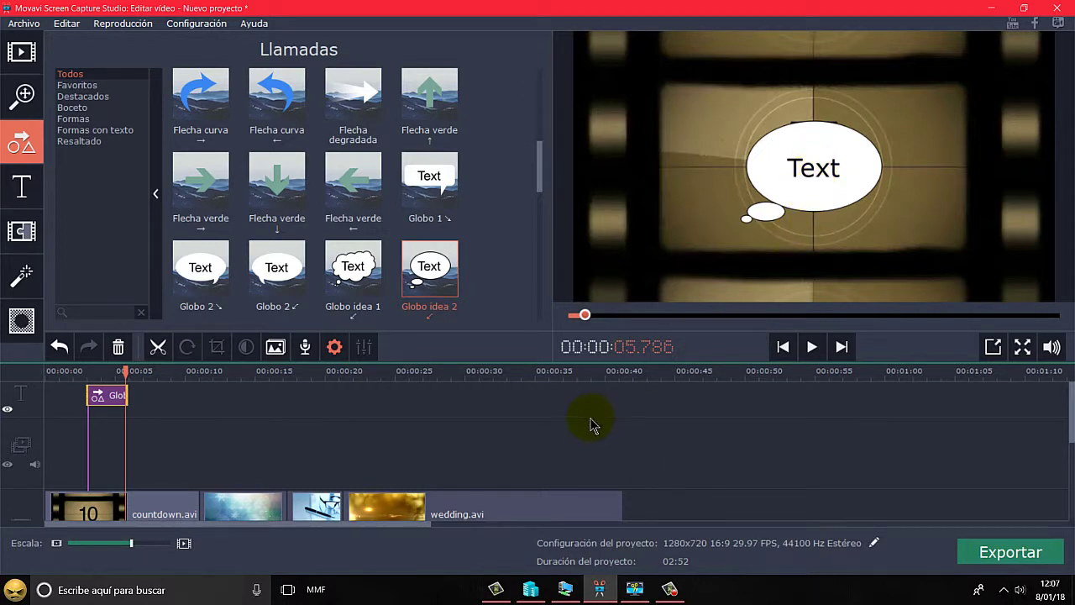
Step: Replace the placeholder text in the Globo idea 2 callout on the timeline with "kdkjsjfjsa"
click(109, 402)
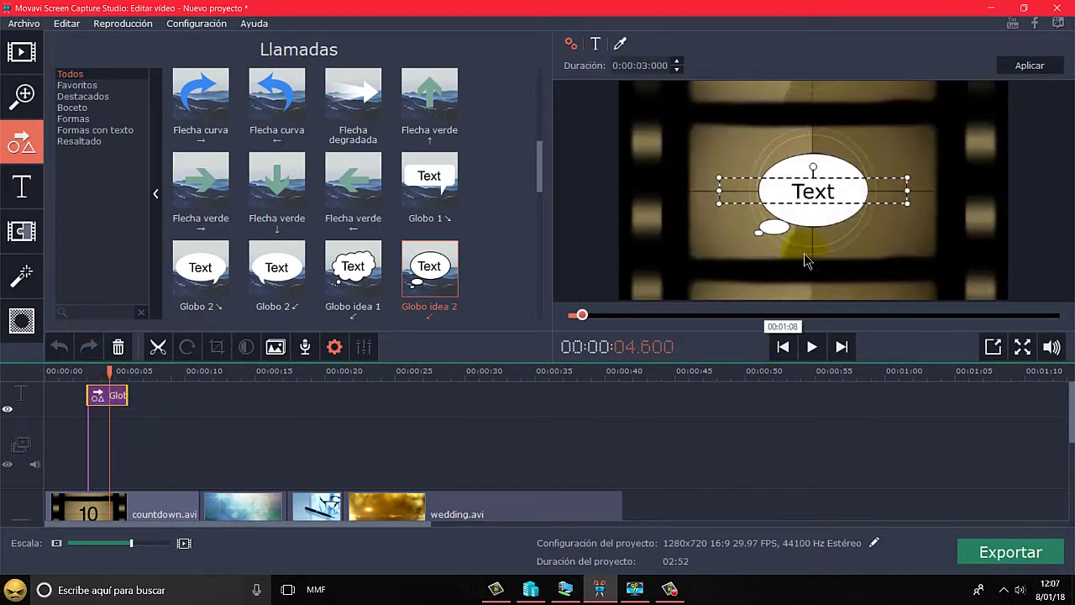
double_click(831, 192)
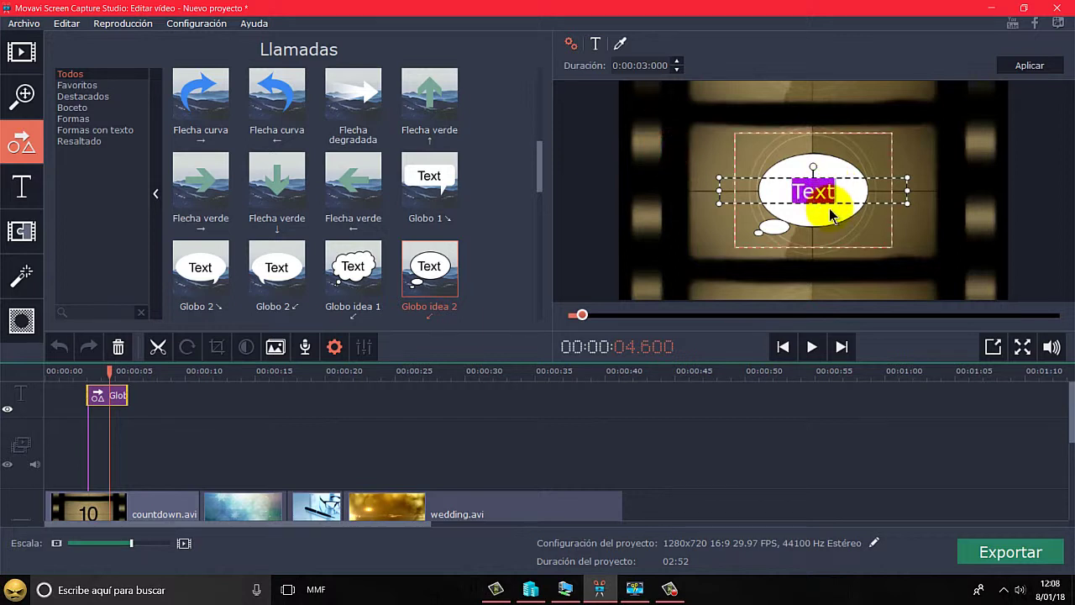
key(Delete)
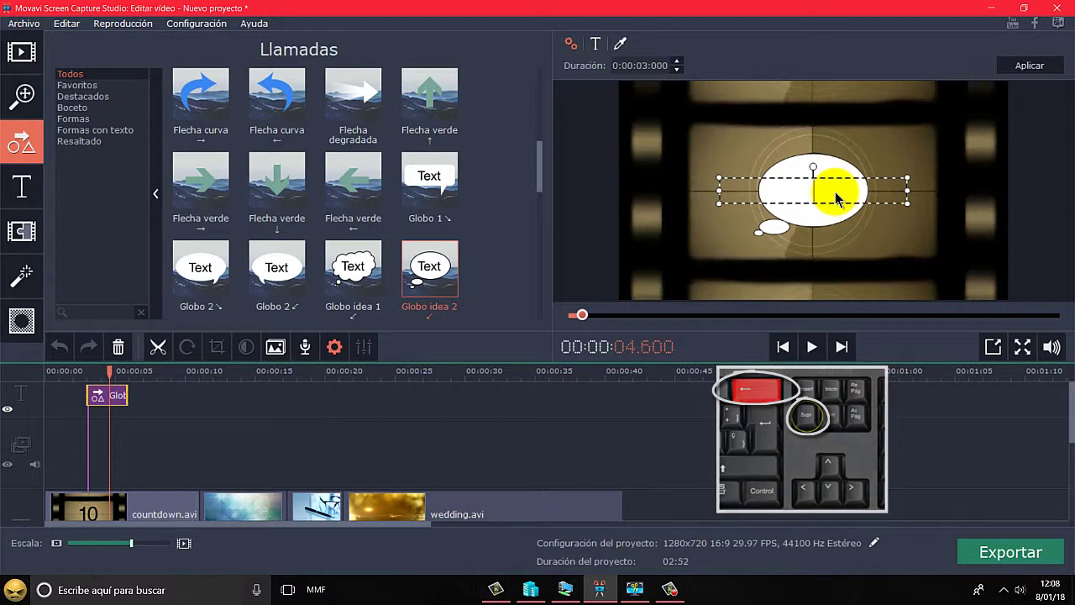
text(kdkjsjfjsa)
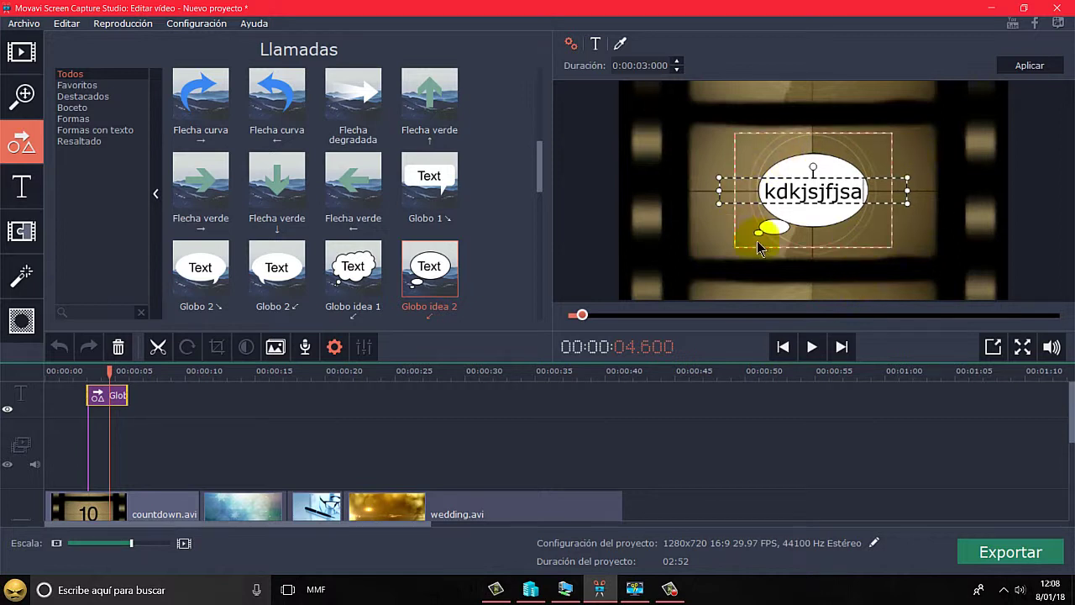
click(886, 288)
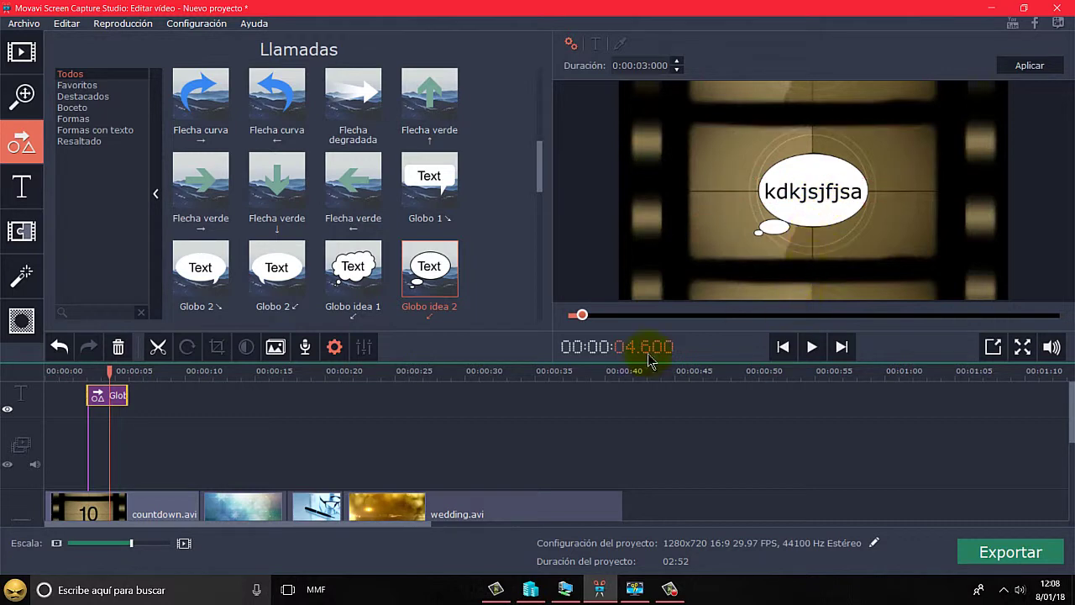
Step: Play the timeline from 2.5 seconds to check the callout with its edited text
drag(109, 371, 81, 371)
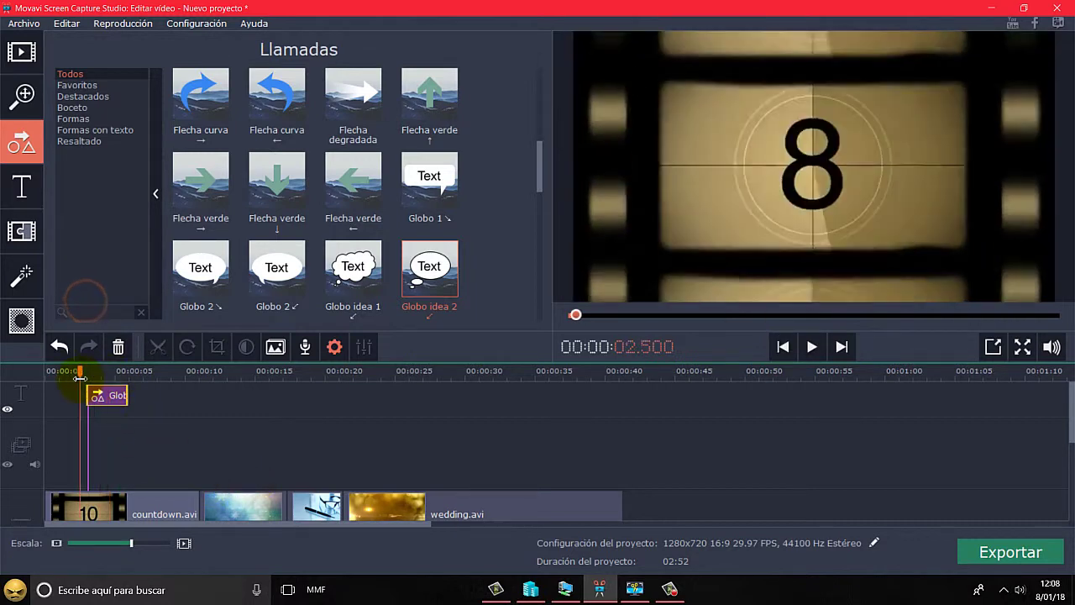
click(811, 346)
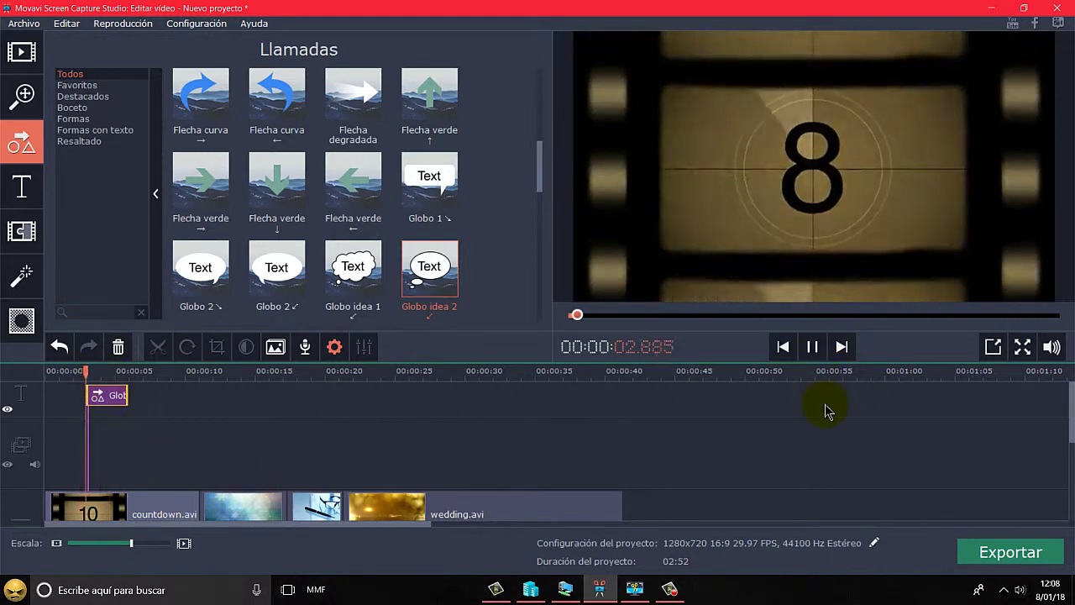
click(817, 350)
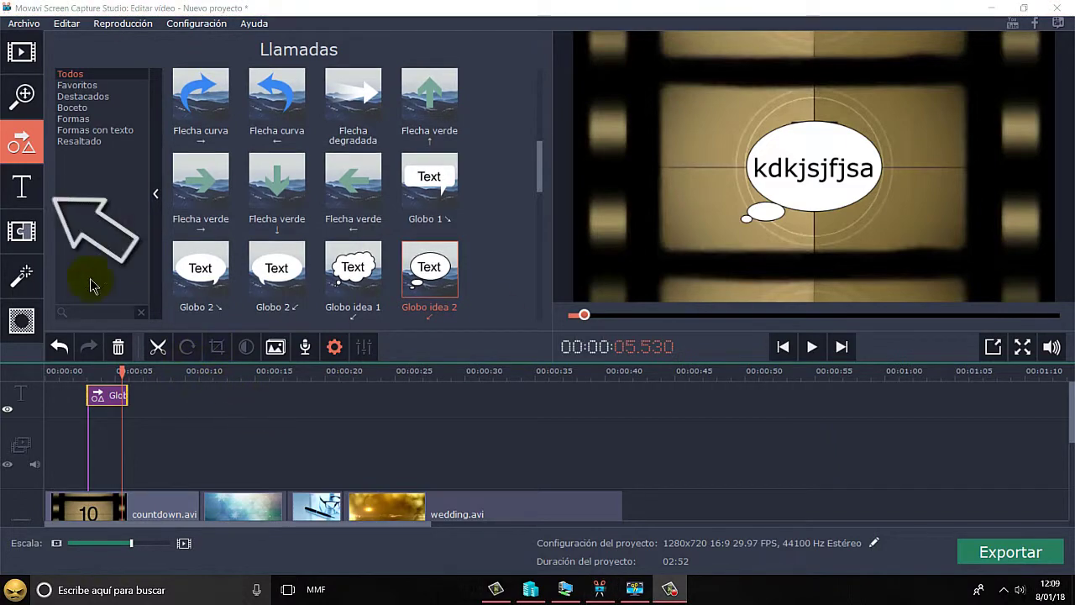
Step: Preview the Barra vertical title from the Títulos collection and place it after the callout on the title track, at about 7.5 seconds
click(19, 188)
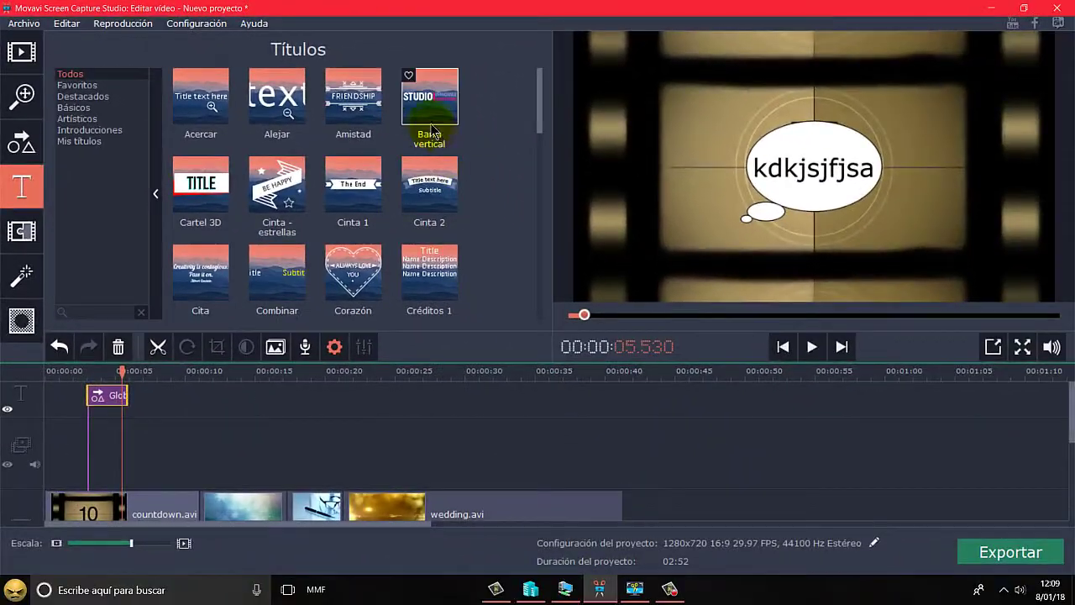
click(431, 133)
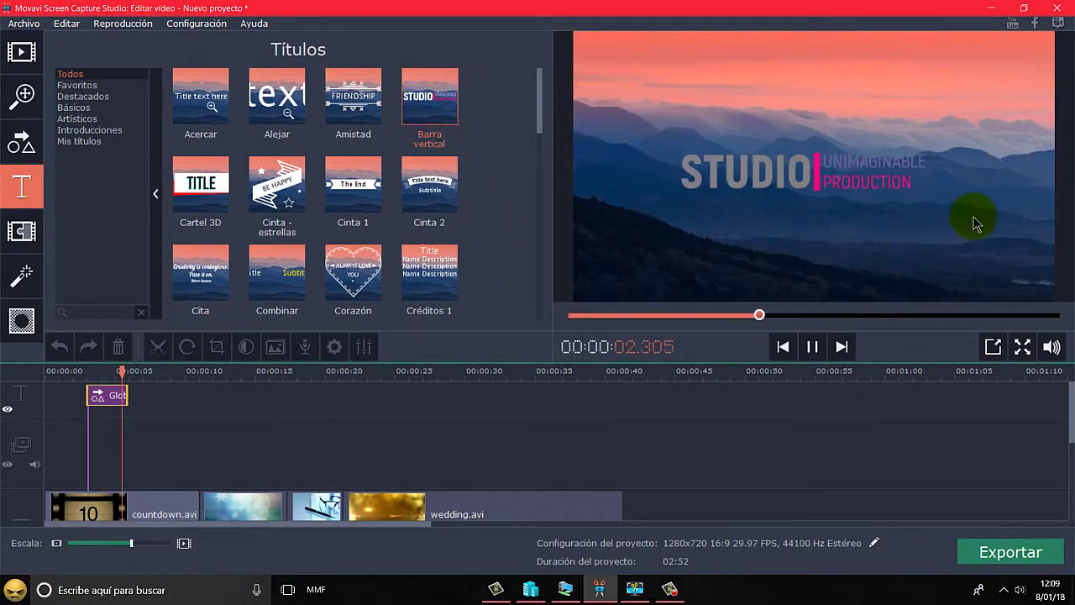
click(812, 346)
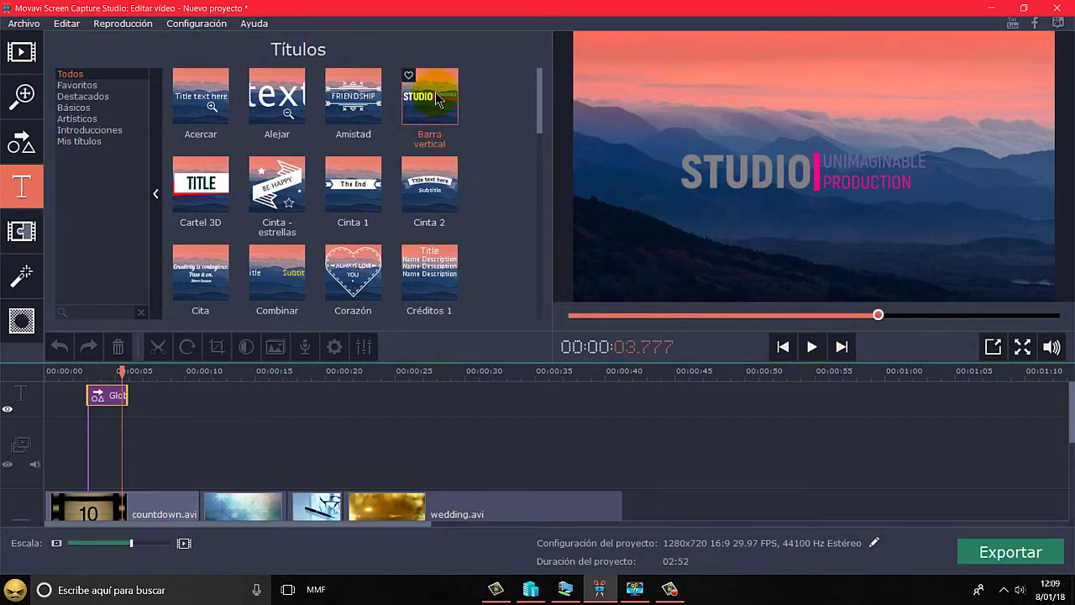
drag(431, 102, 157, 422)
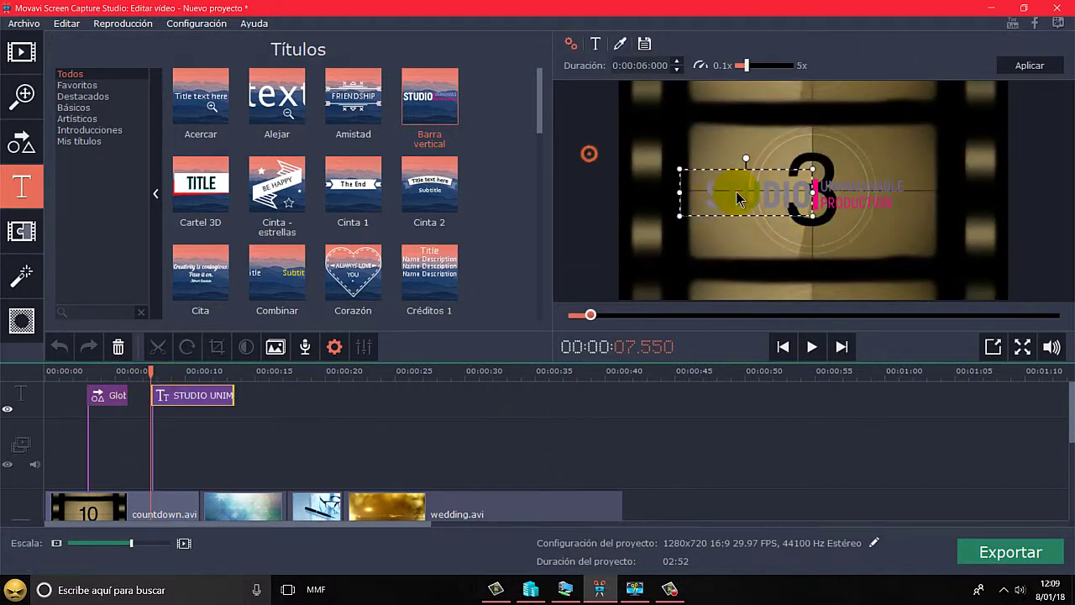
Step: Replace the title's STUDIO text with "MMF tutoriales" and widen its text box so the words fit on one line
click(762, 201)
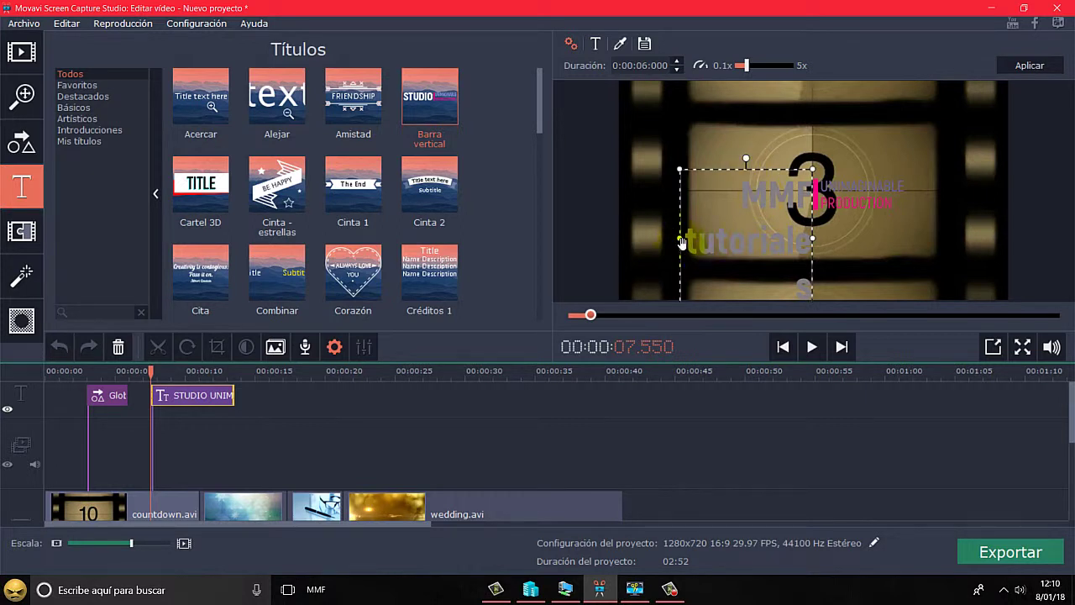
drag(681, 242, 581, 233)
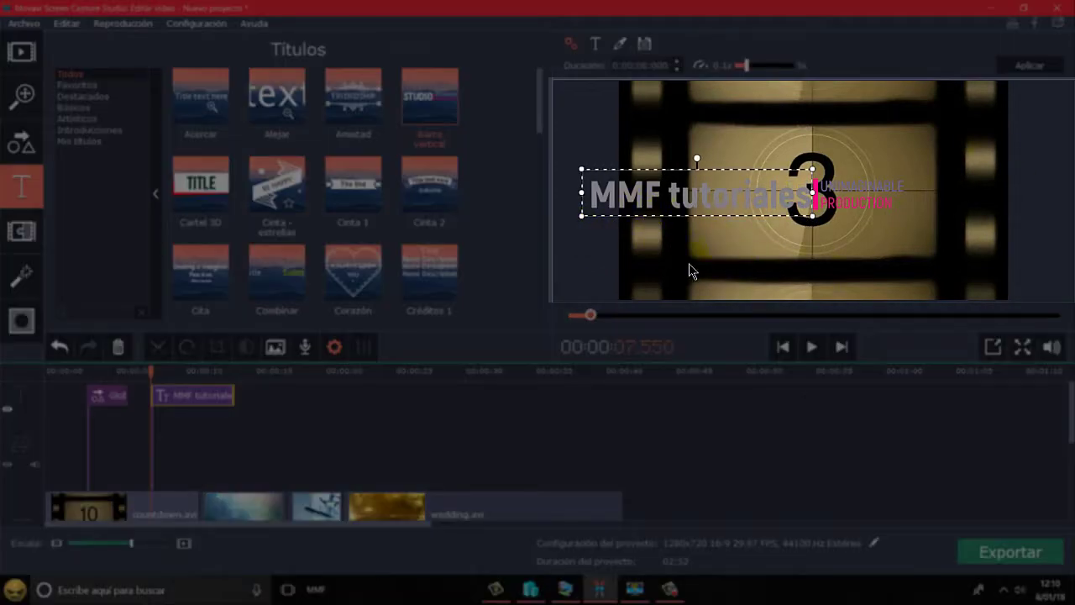
Step: Select part of the "MMF tutoriales" text and try rotating its text box
click(712, 194)
key(shift+Home)
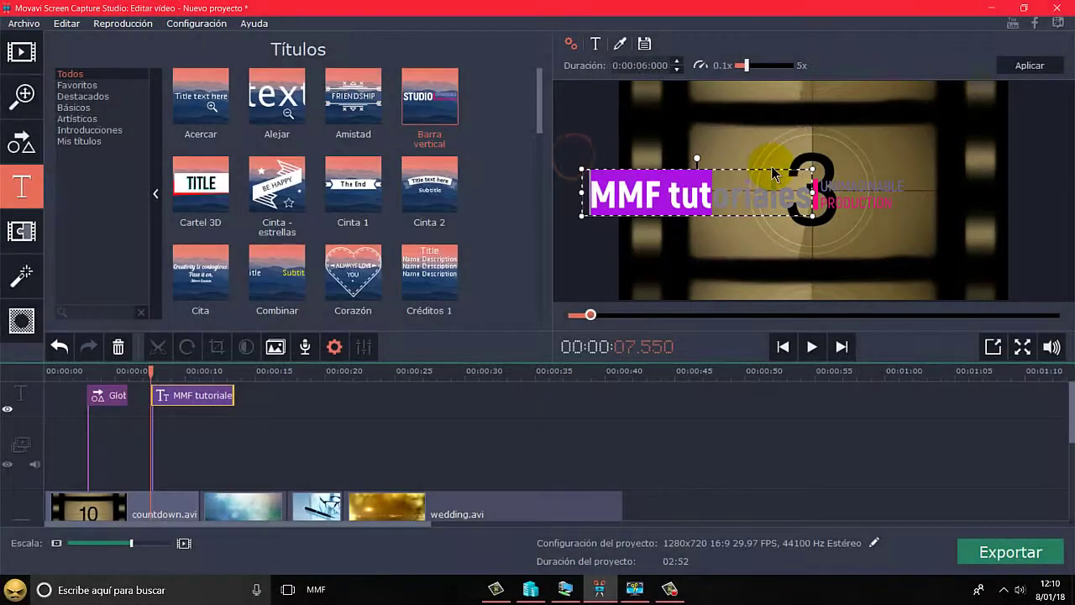
mouse_move(699, 160)
mouse_down()
mouse_move(722, 197)
mouse_move(664, 149)
mouse_move(697, 160)
mouse_up()
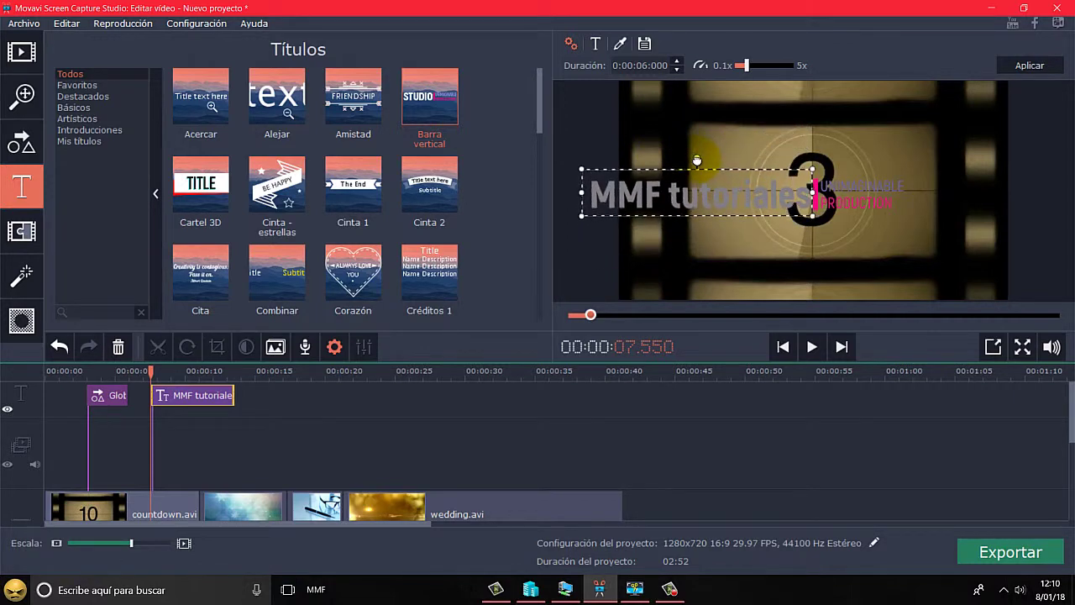
Step: Set the word "tutoriales" in the title to BERNIER Shade at size 72 and narrow its text box to fit
double_click(727, 201)
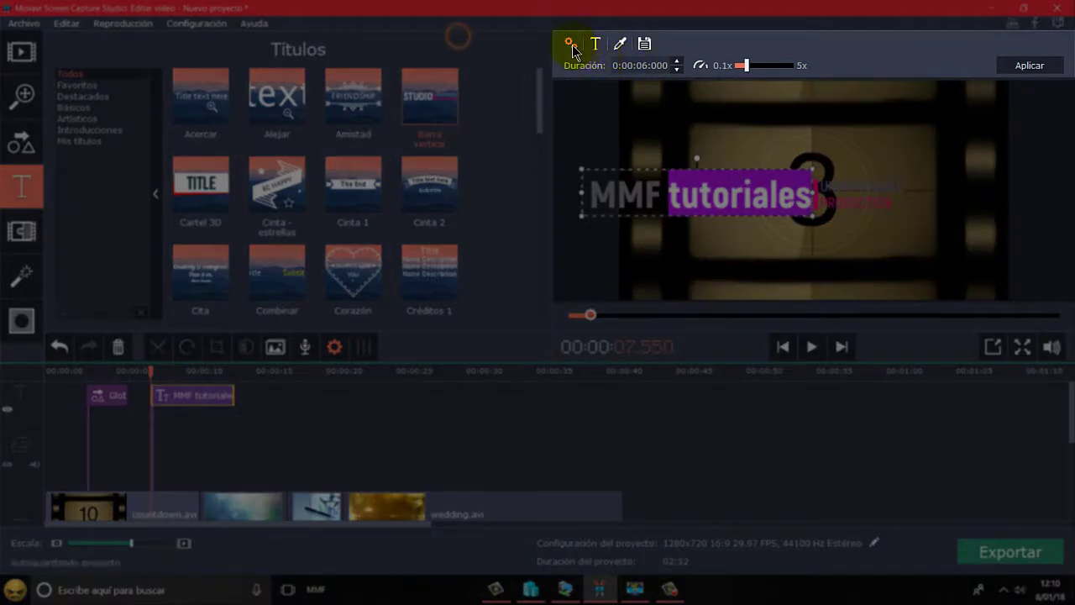
click(597, 42)
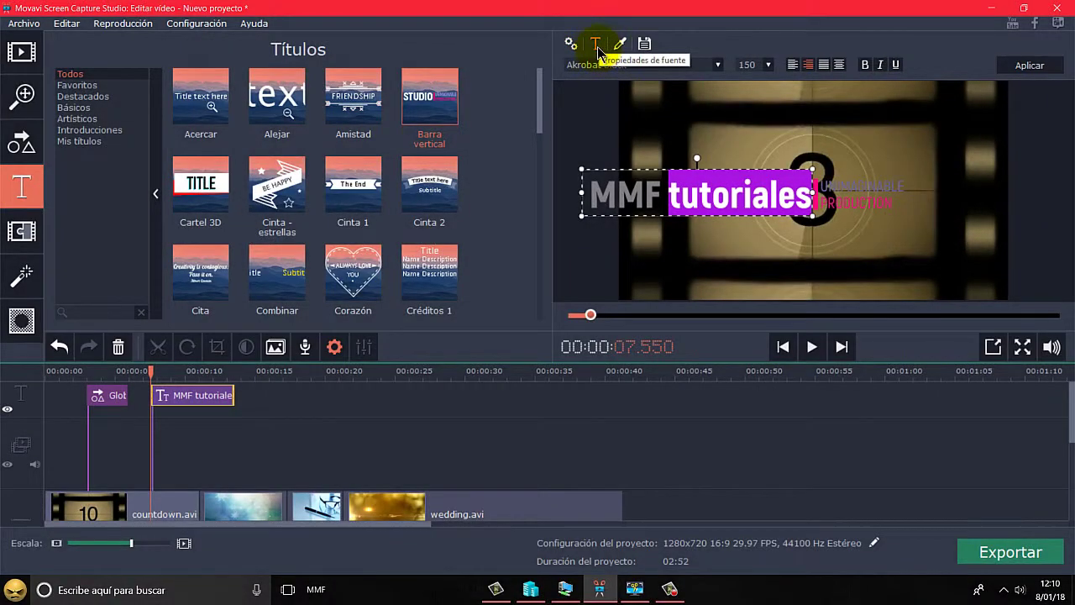
click(718, 64)
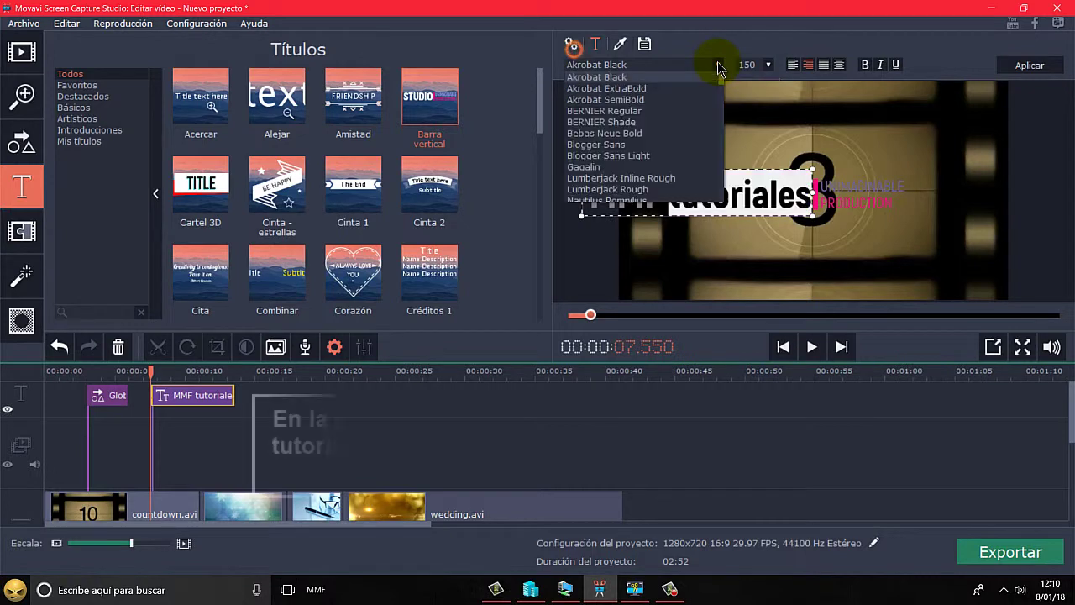
click(607, 124)
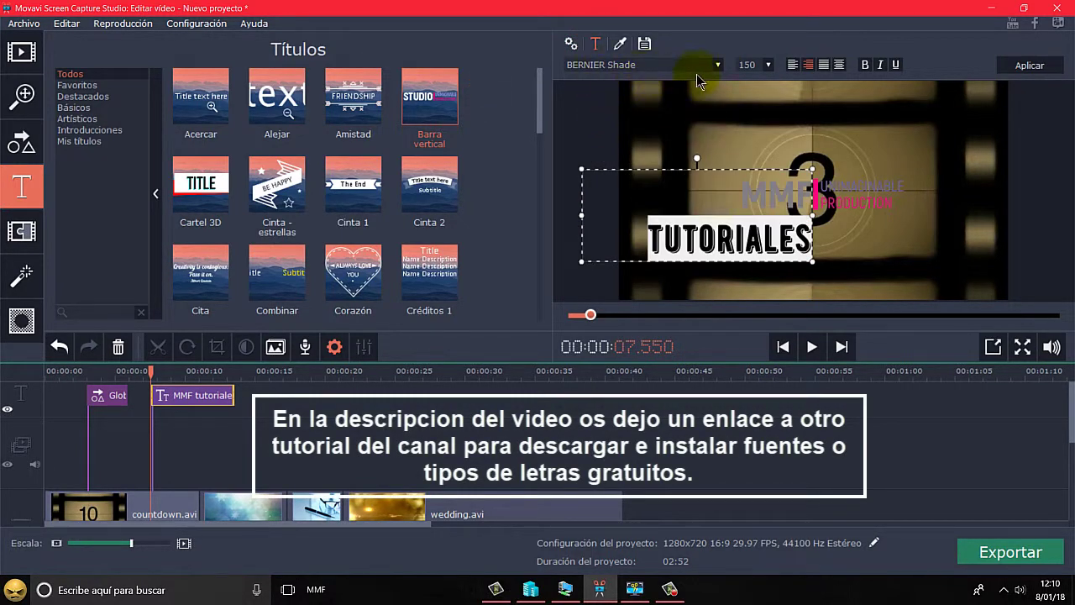
click(765, 67)
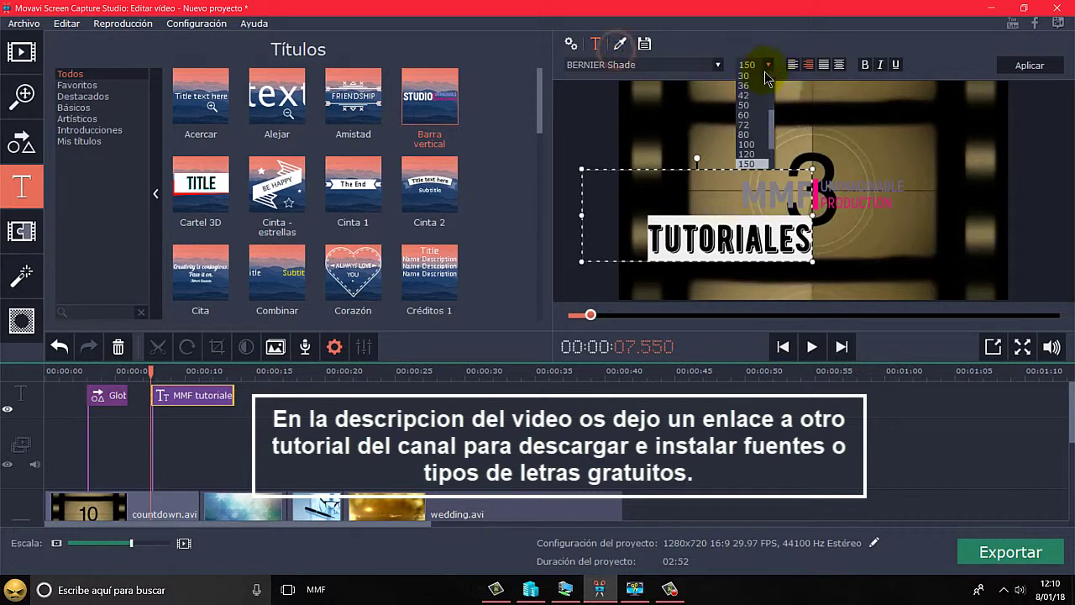
click(745, 124)
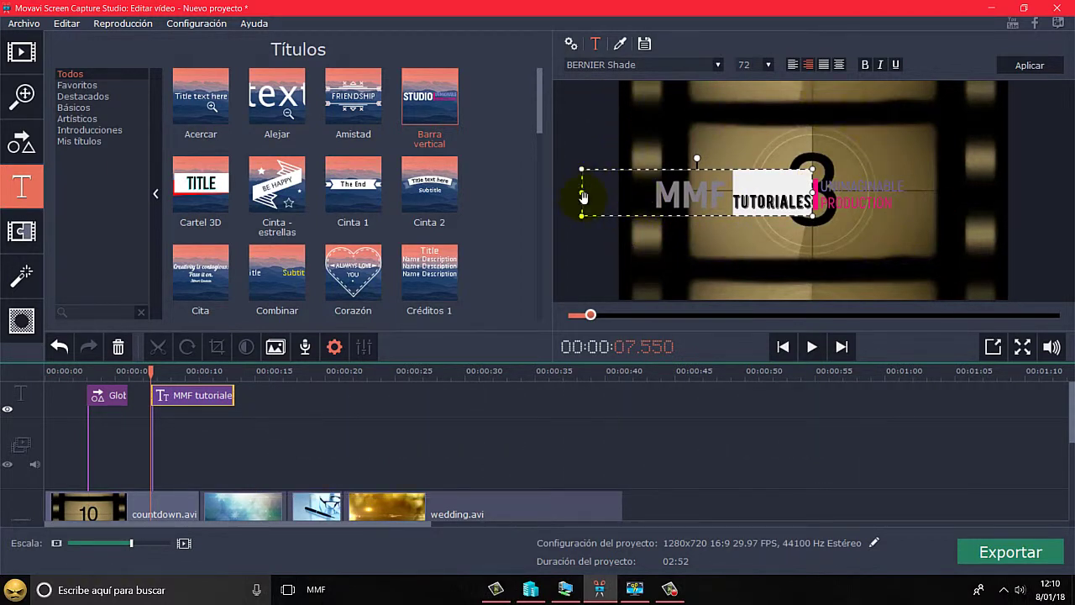
drag(584, 197, 623, 193)
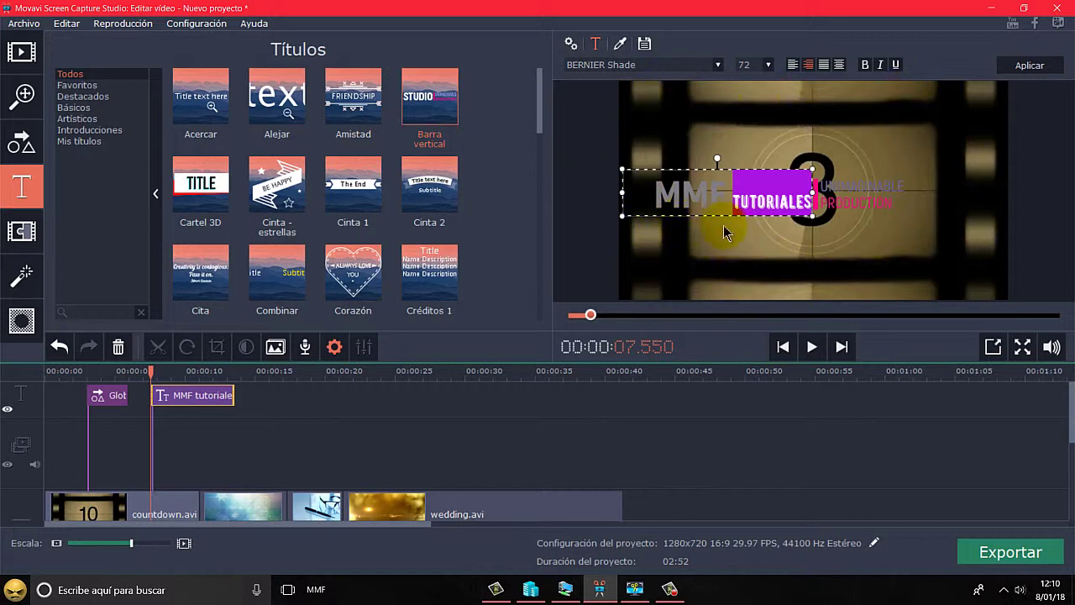
Step: Make the word "tutoriales" bold and color it red, #b70f0a
click(865, 64)
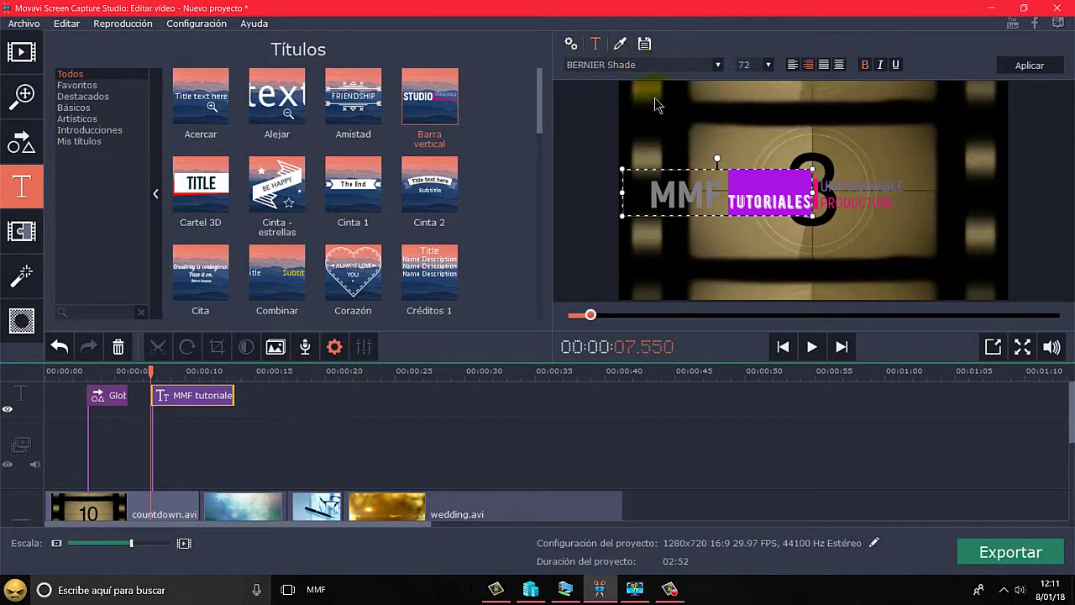
click(620, 43)
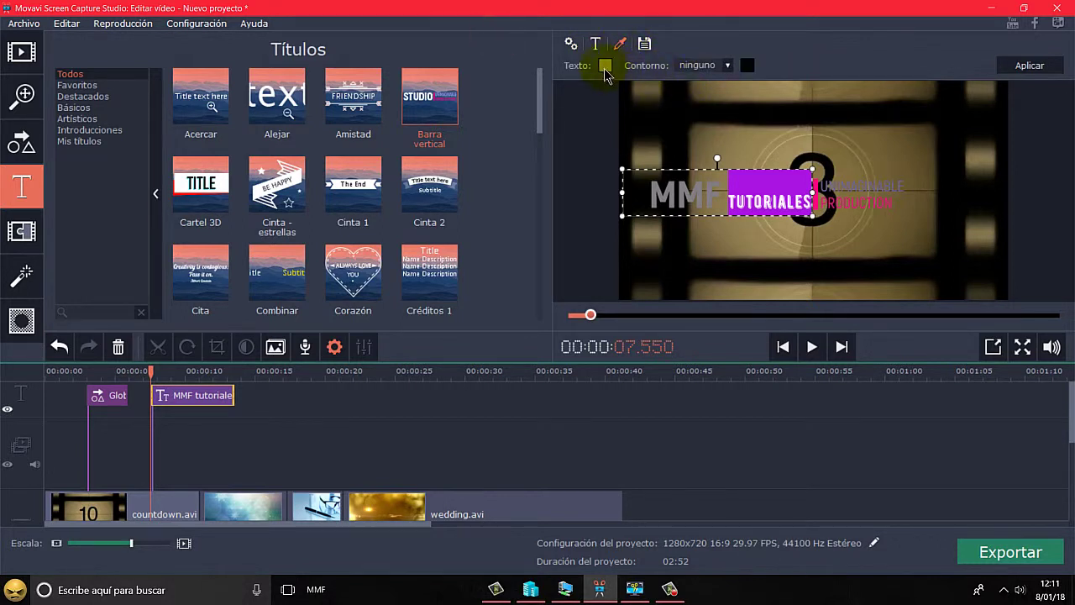
click(605, 65)
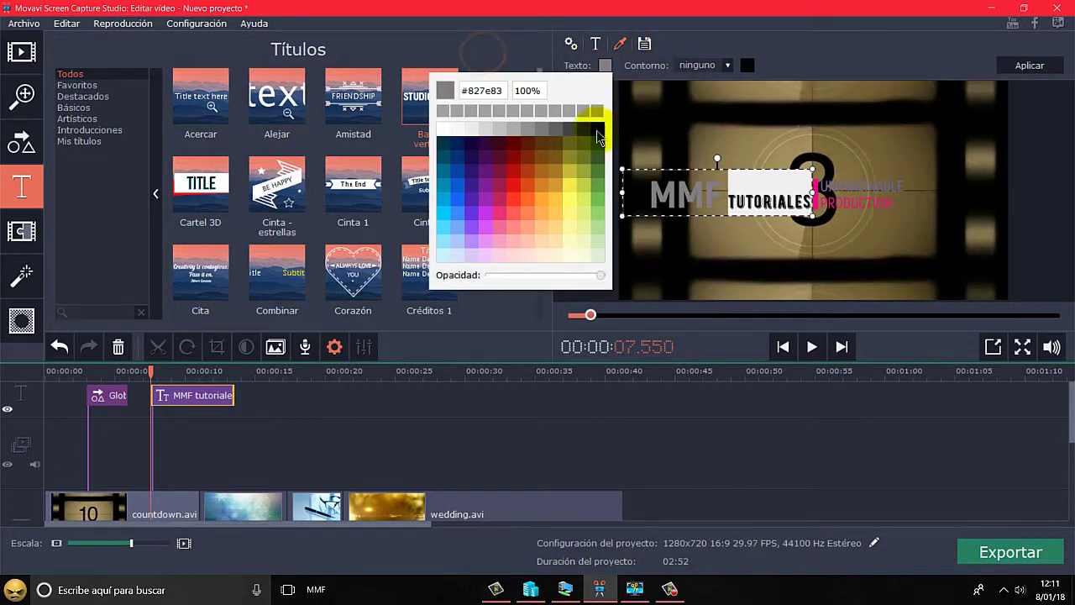
click(514, 171)
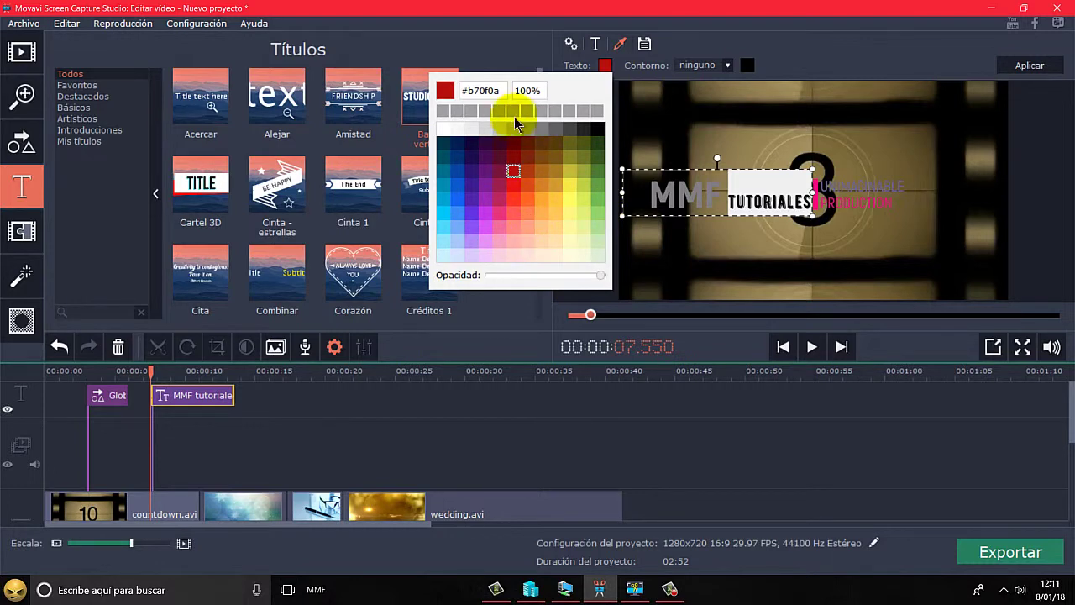
click(769, 226)
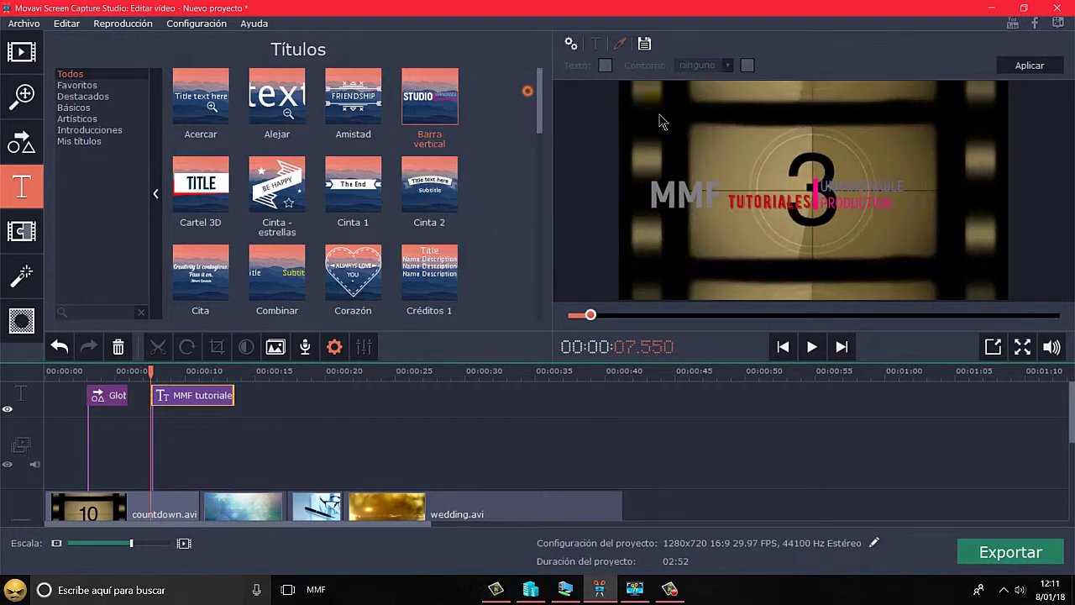
click(758, 243)
scroll(281, 156, down, 3)
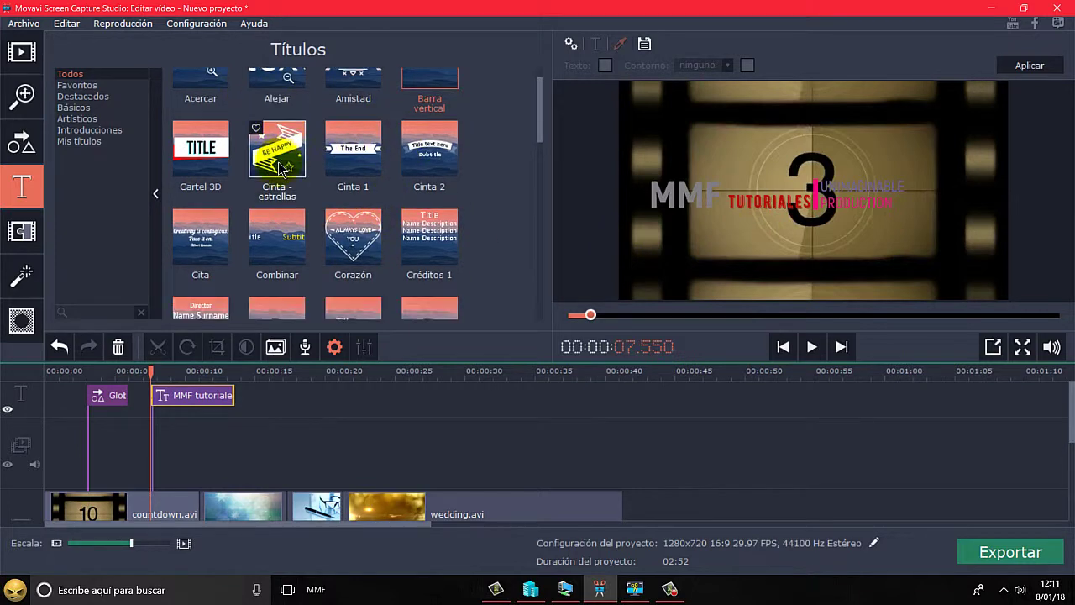
scroll(275, 183, down, 1)
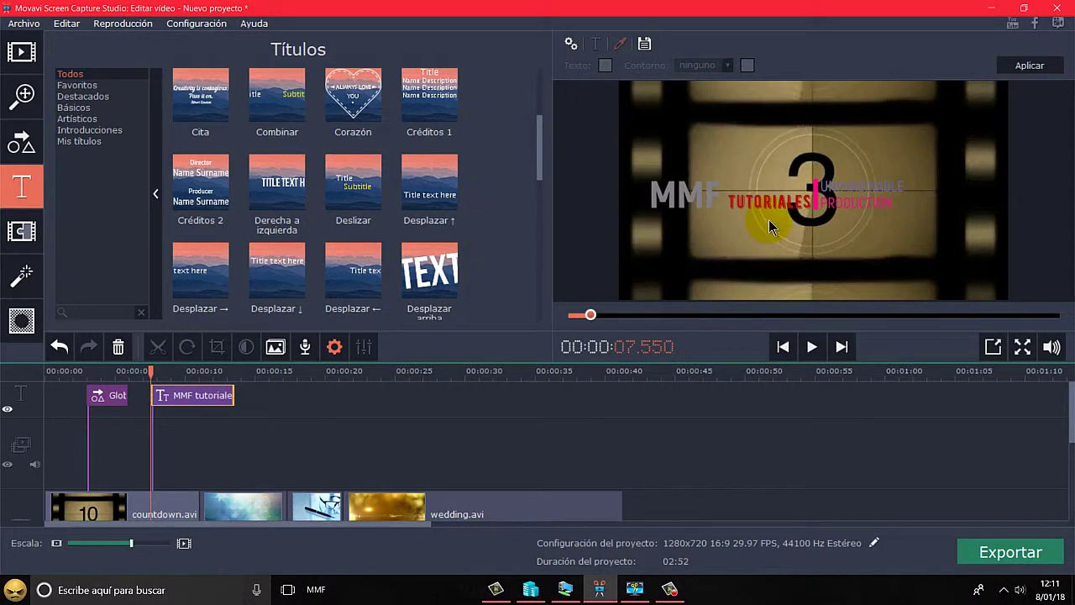
click(280, 217)
drag(279, 217, 269, 215)
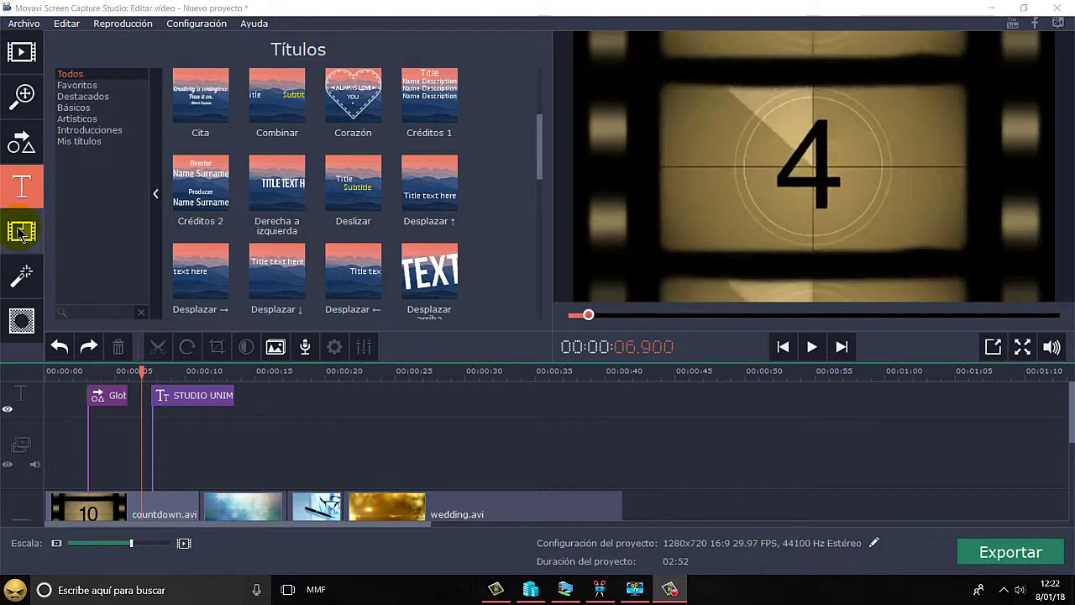
scroll(197, 461, down, 1)
scroll(198, 455, up, 1)
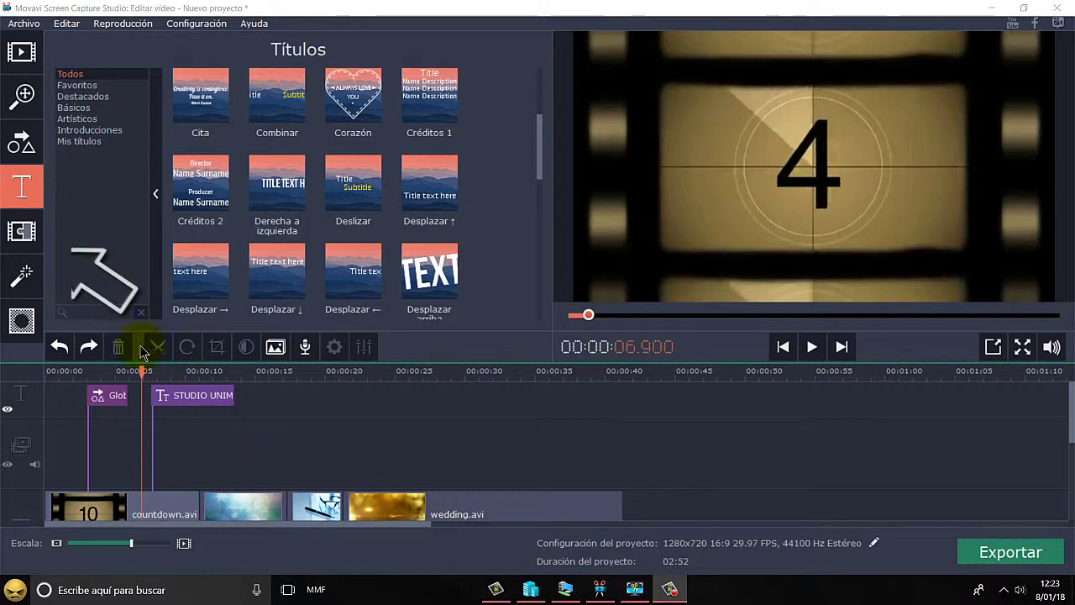
Step: Preview the Cubo transition from the Transiciones collection
click(22, 231)
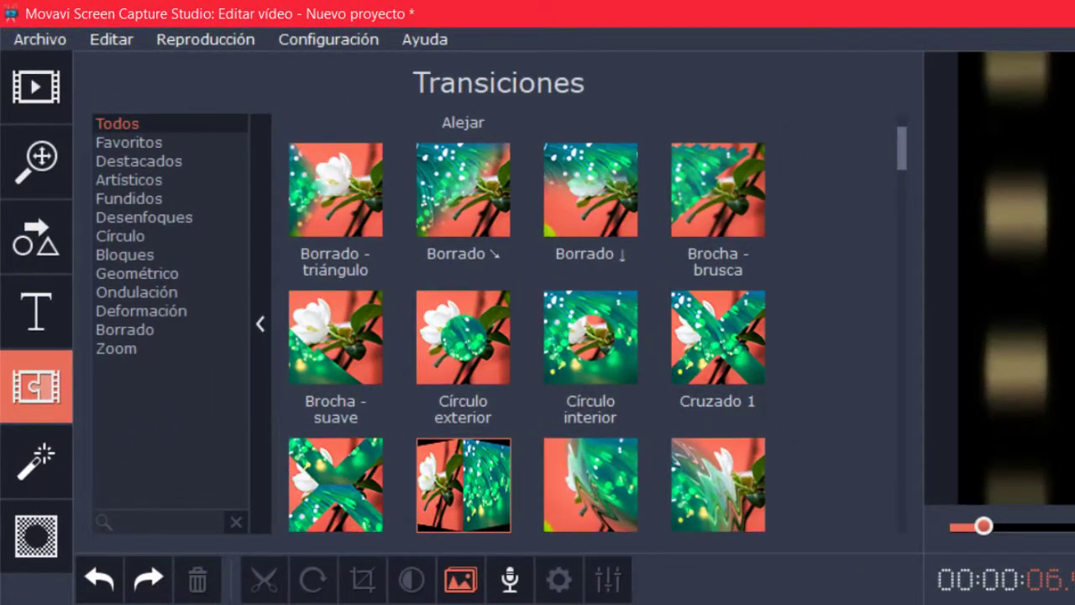
mouse_move(641, 493)
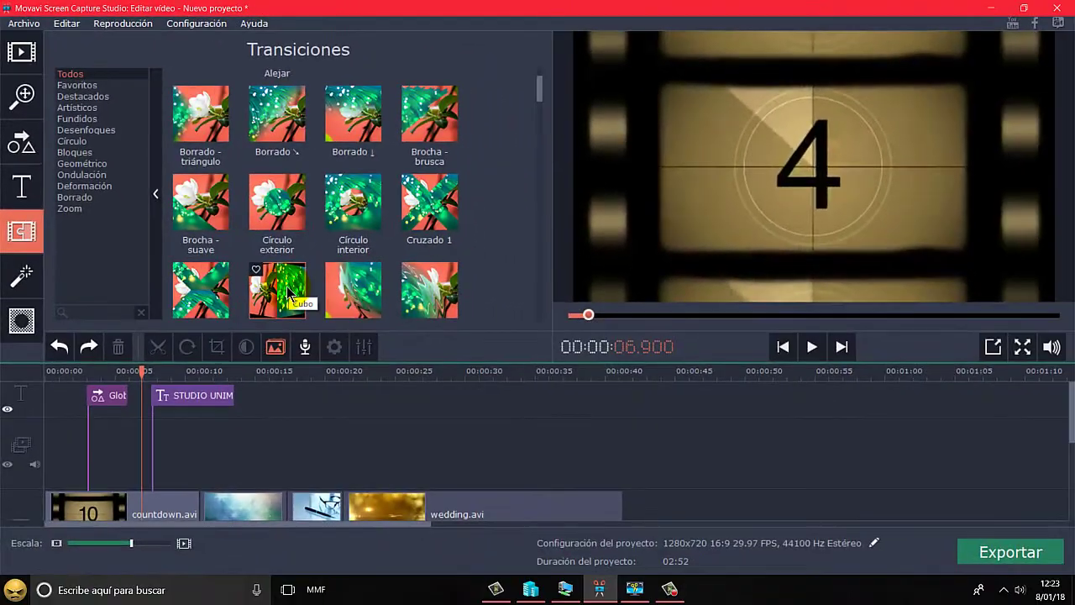
click(287, 290)
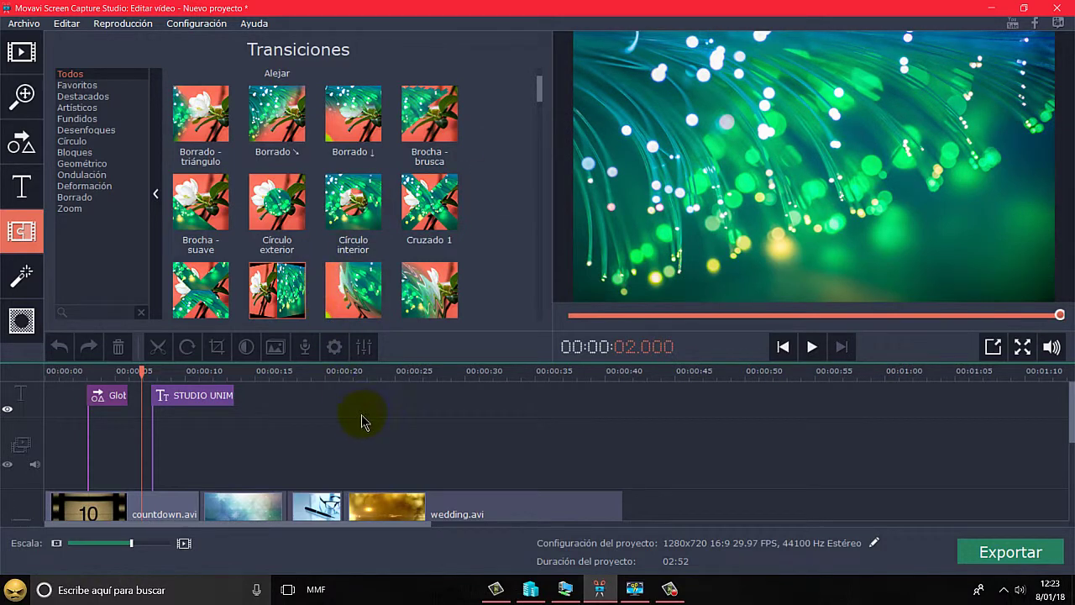
Step: Play the timeline across the cut between countdown.avi and the snowflake clip on the video track
scroll(345, 424, down, 1)
scroll(341, 425, down, 2)
scroll(353, 441, up, 3)
drag(1071, 433, 1017, 456)
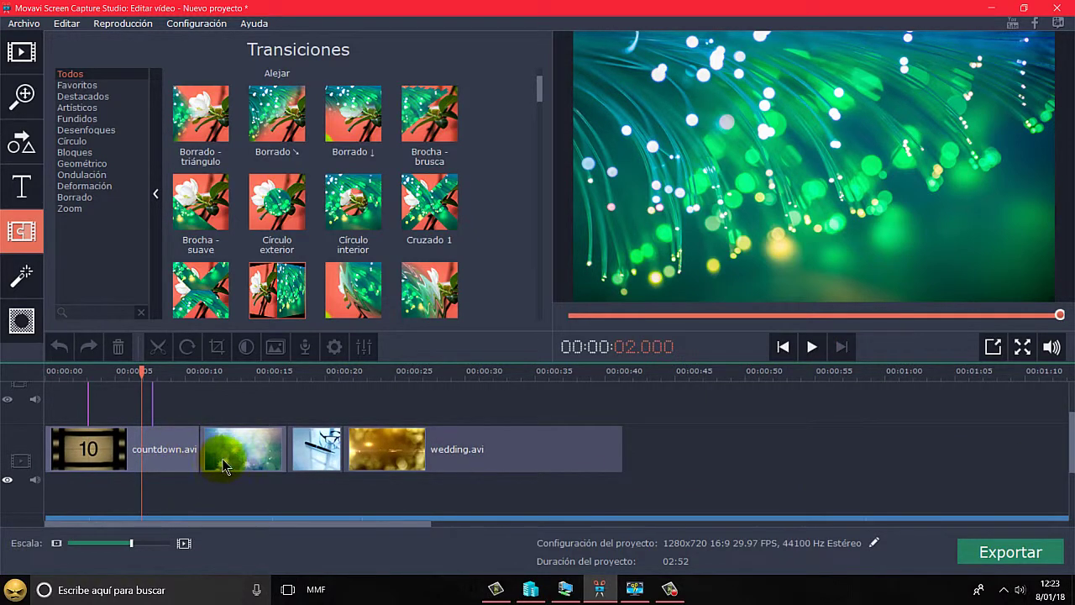
drag(140, 380, 186, 374)
click(812, 347)
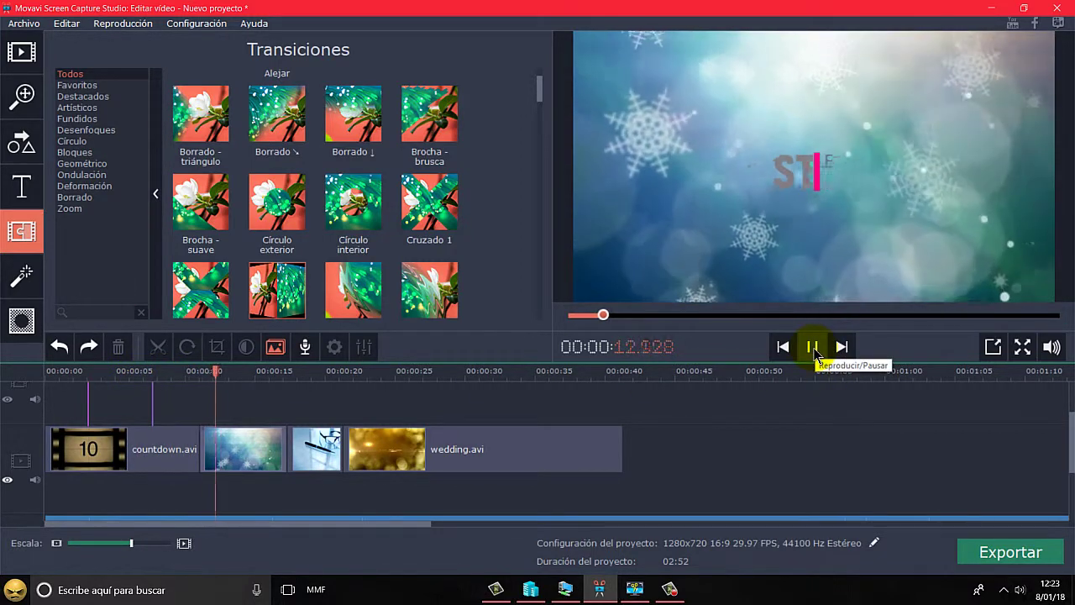
click(812, 348)
Step: Place the Cubo transition between countdown.avi and the snowflake clip, and play the timeline from about 8 seconds to check it
click(235, 459)
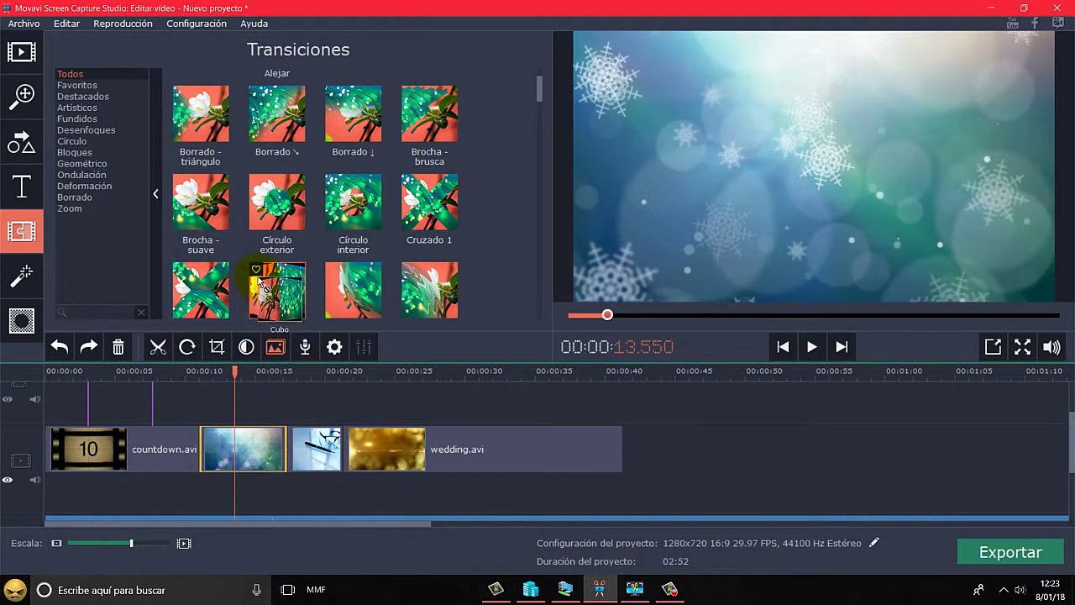
drag(275, 290, 202, 443)
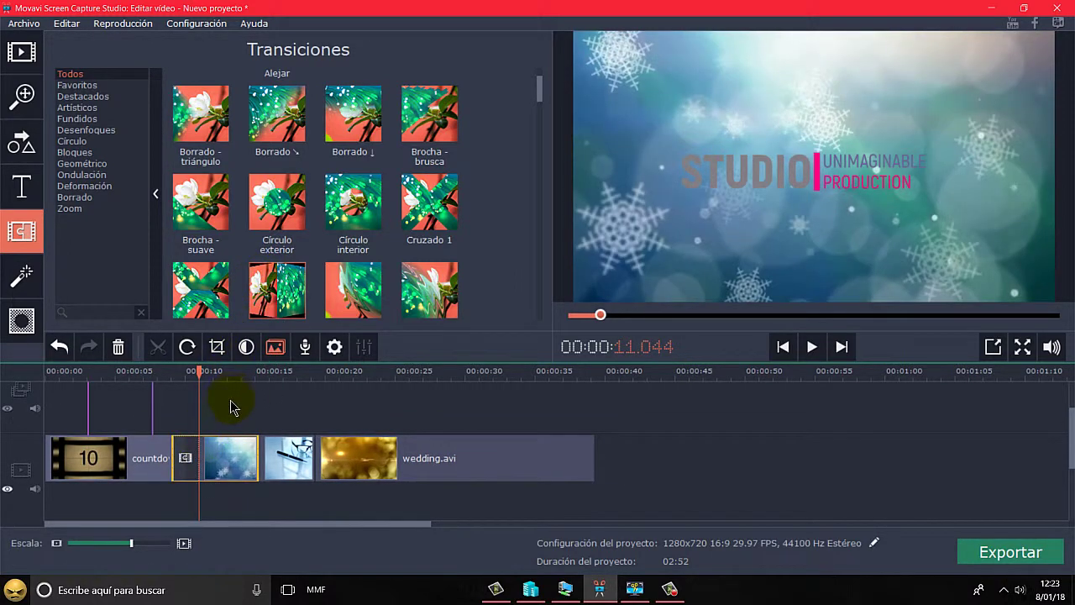
drag(199, 370, 158, 370)
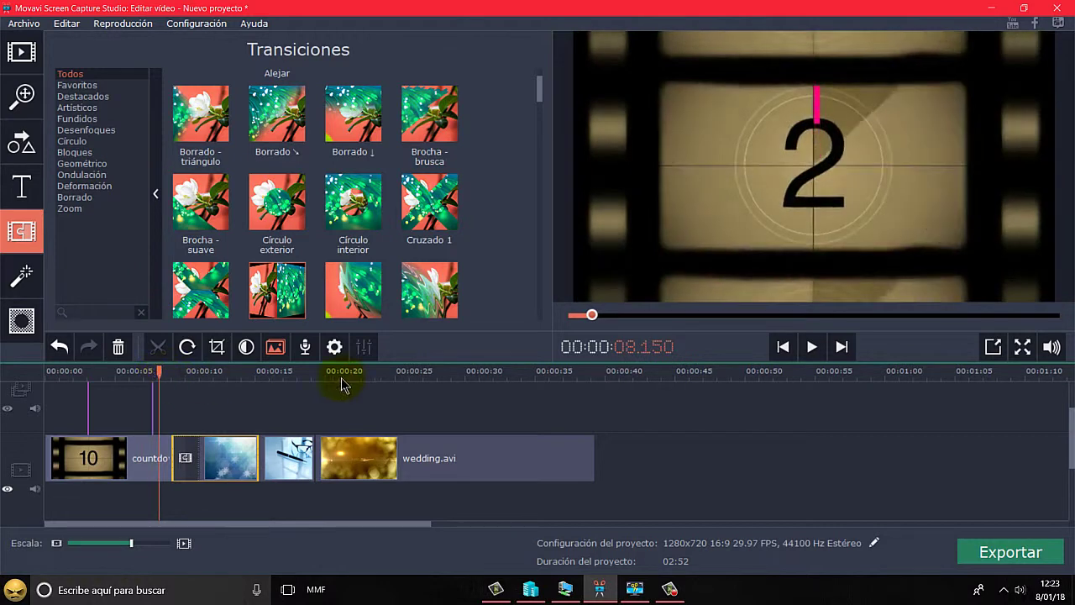
click(812, 347)
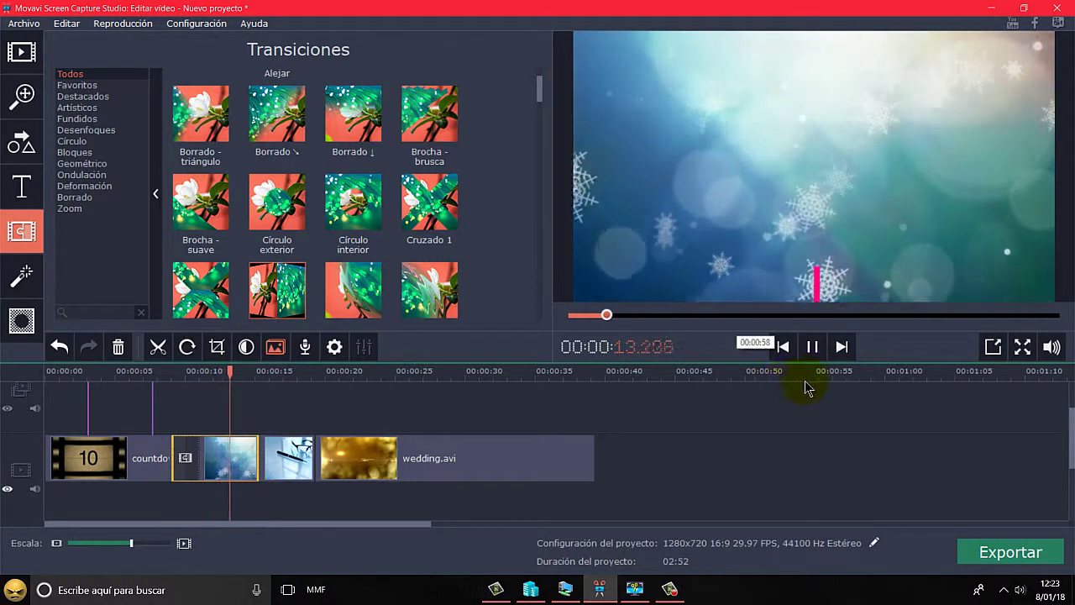
click(813, 348)
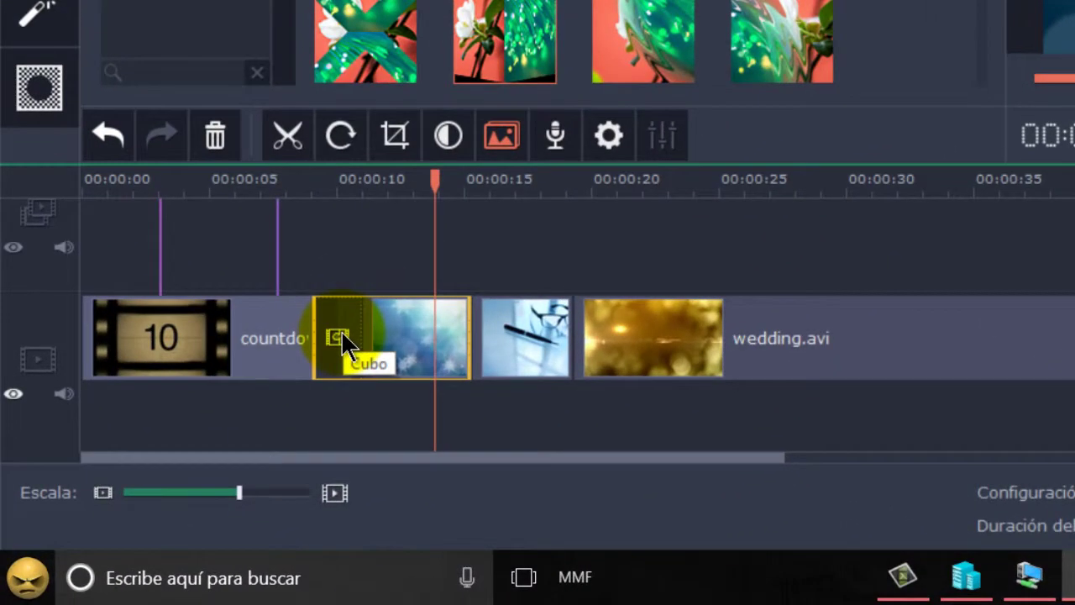
Step: Set the duration of the Cubo transition after countdown.avi to 3 seconds in its properties
right_click(336, 340)
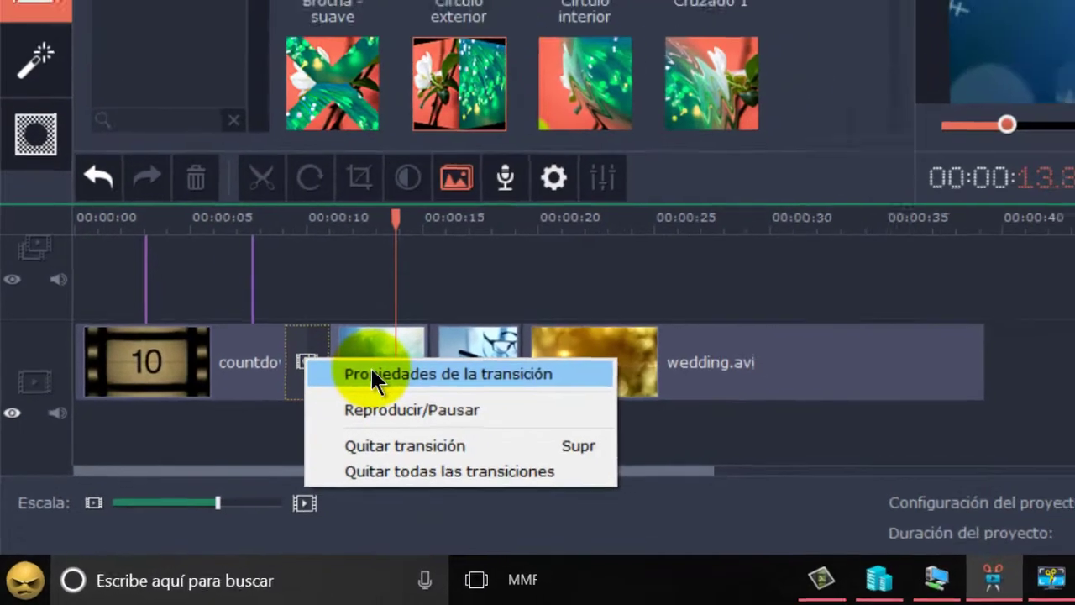
click(411, 350)
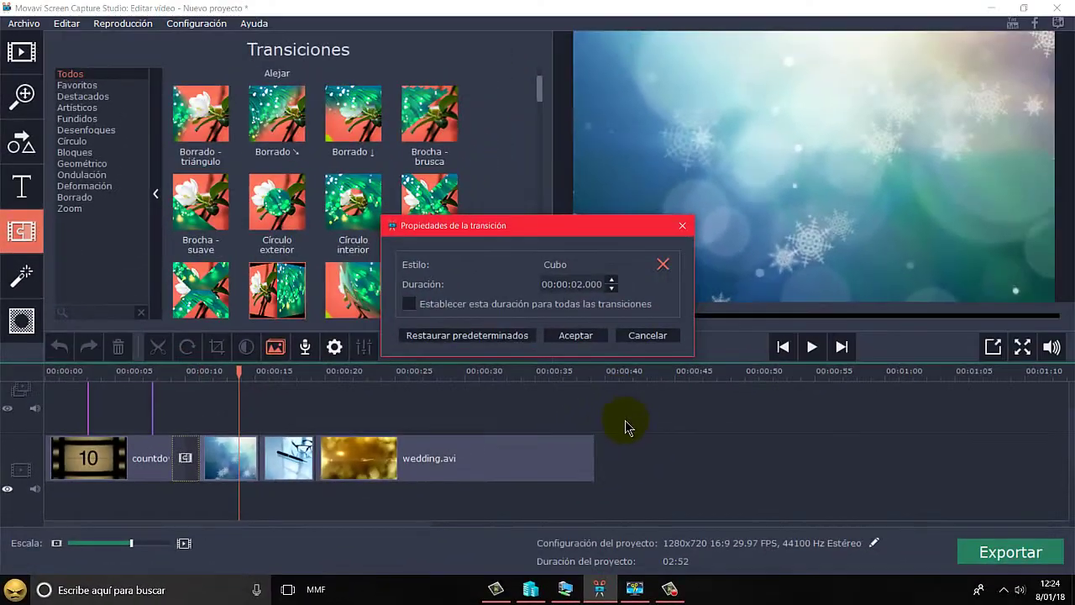
click(613, 288)
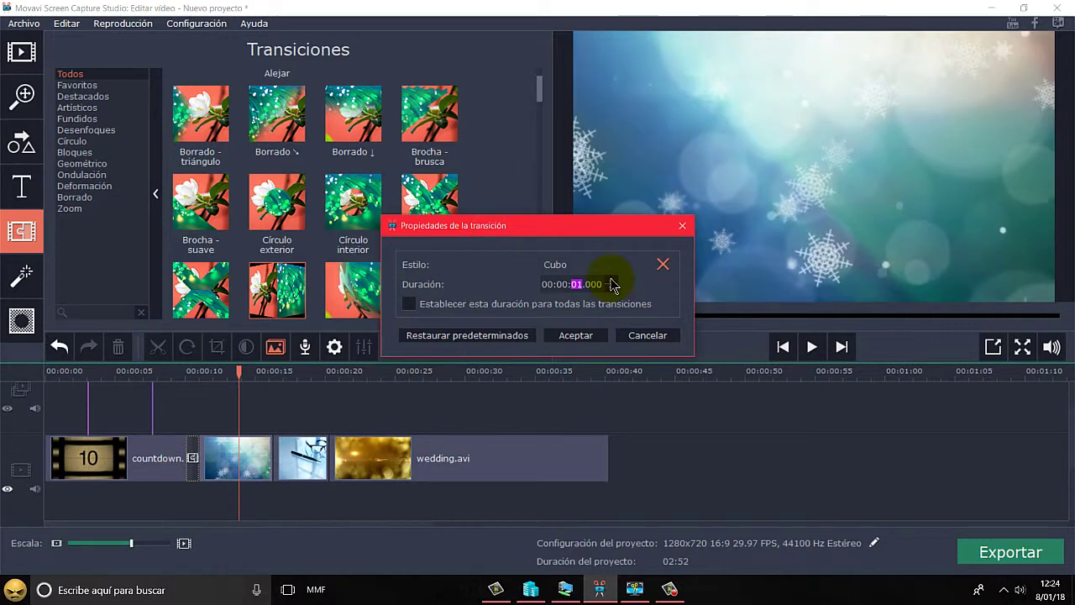
click(612, 280)
click(611, 280)
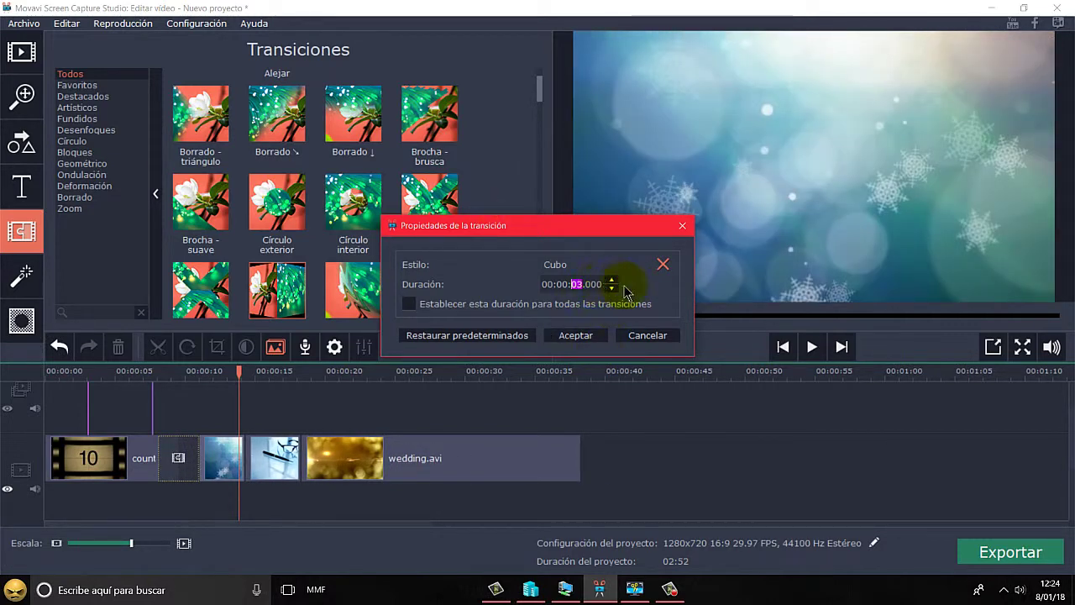
click(574, 336)
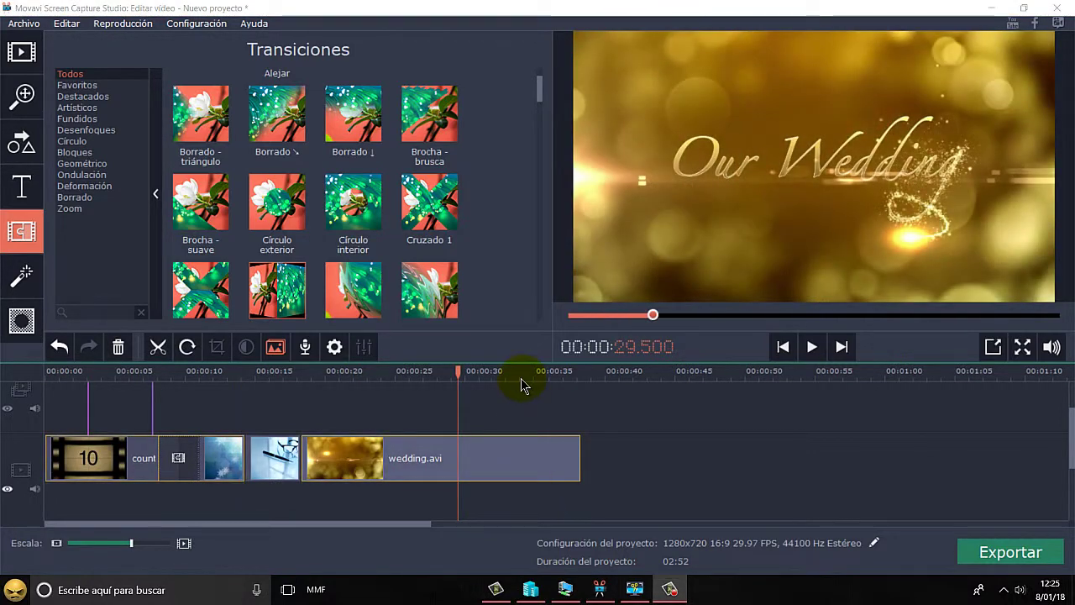
Step: Open the Estabilización tool from the list of video tools
click(23, 330)
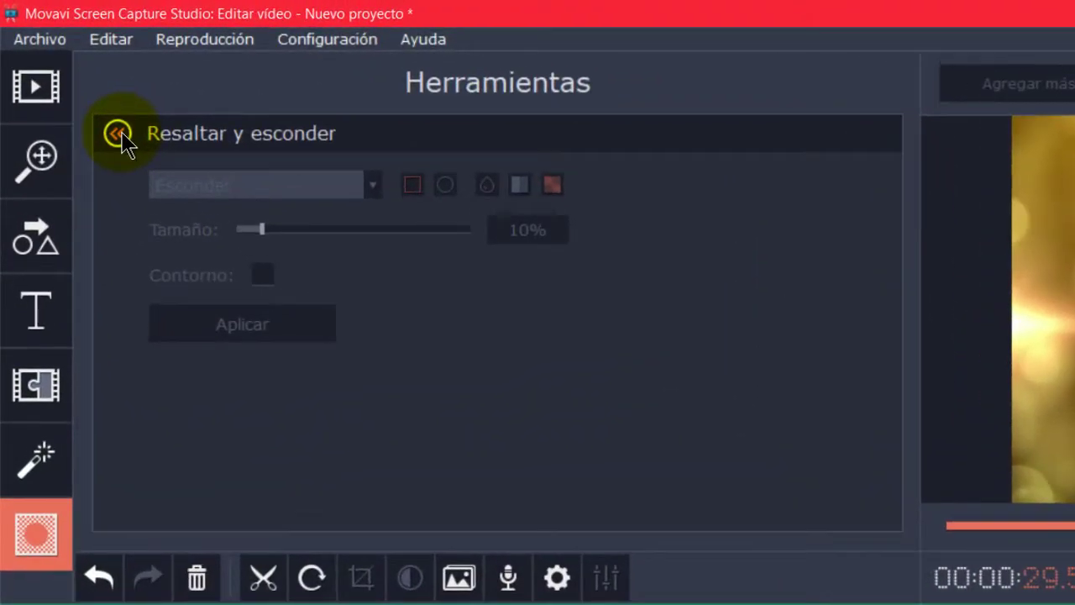
click(118, 134)
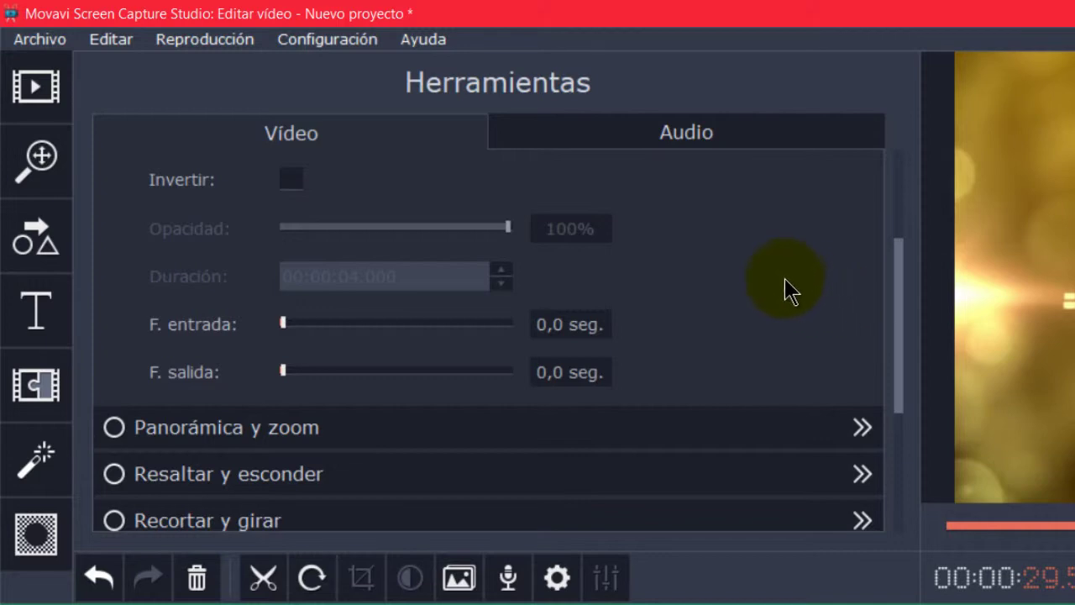
scroll(785, 285, down, 1)
scroll(731, 263, down, 3)
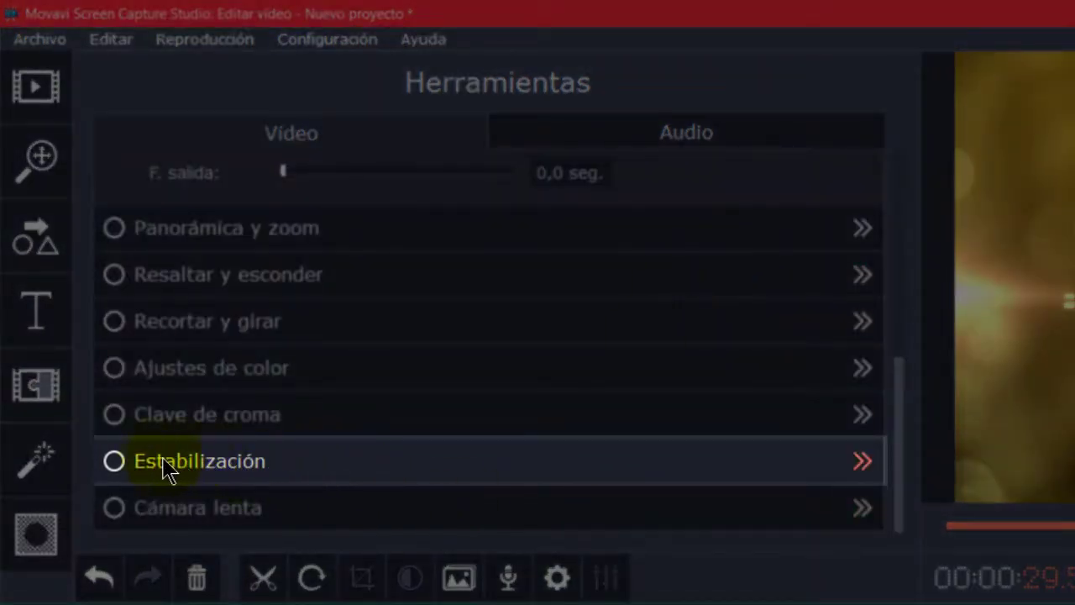
click(113, 466)
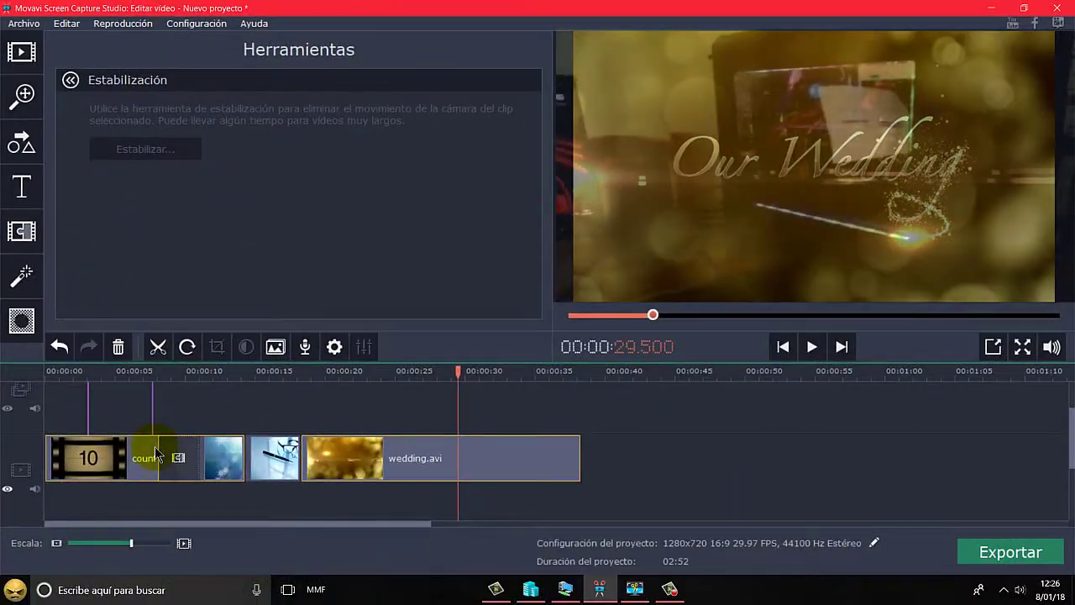
Step: Stabilize the wedding.avi clip with Precisión 15 and Sacudida 5 and apply the result
click(148, 502)
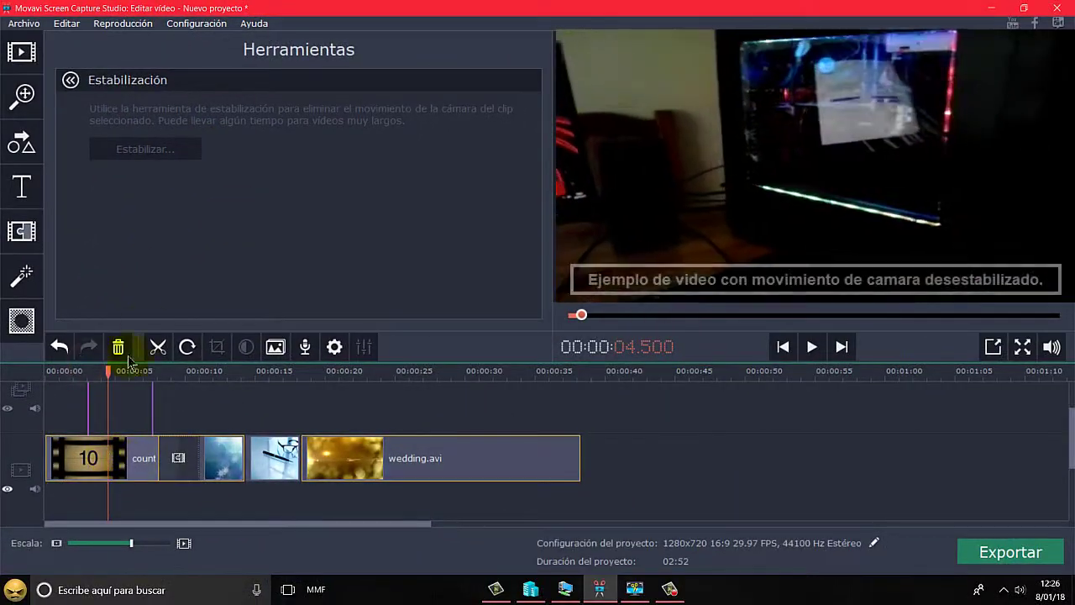
click(411, 472)
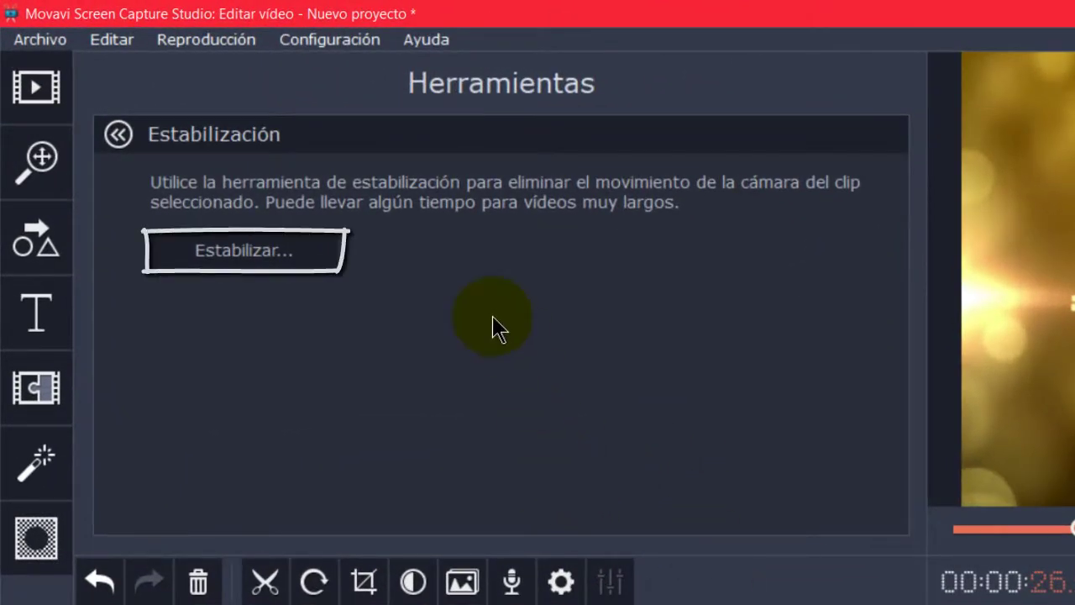
click(227, 256)
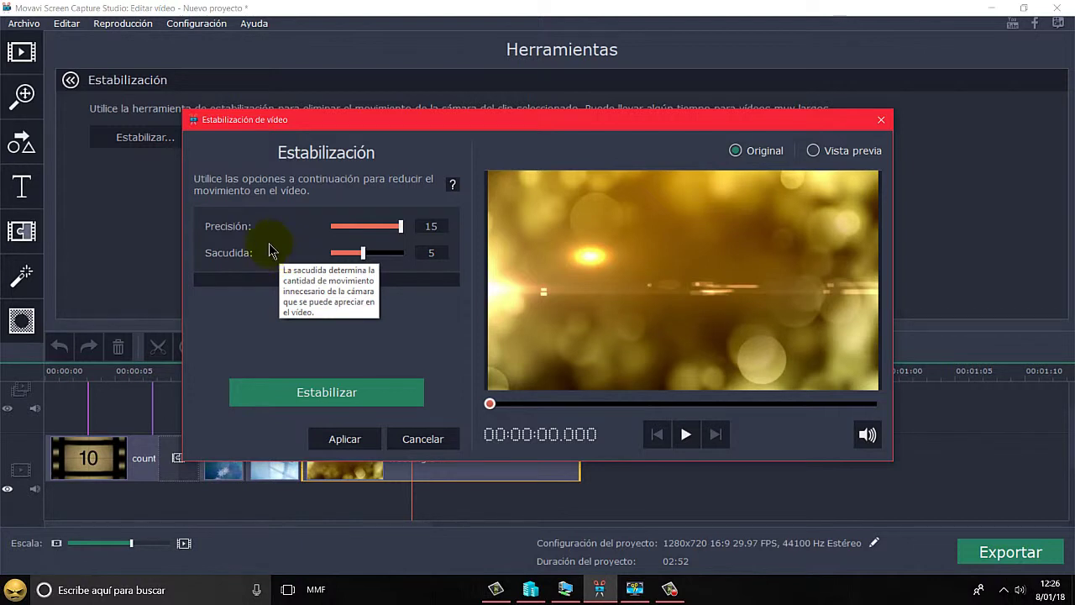
click(340, 401)
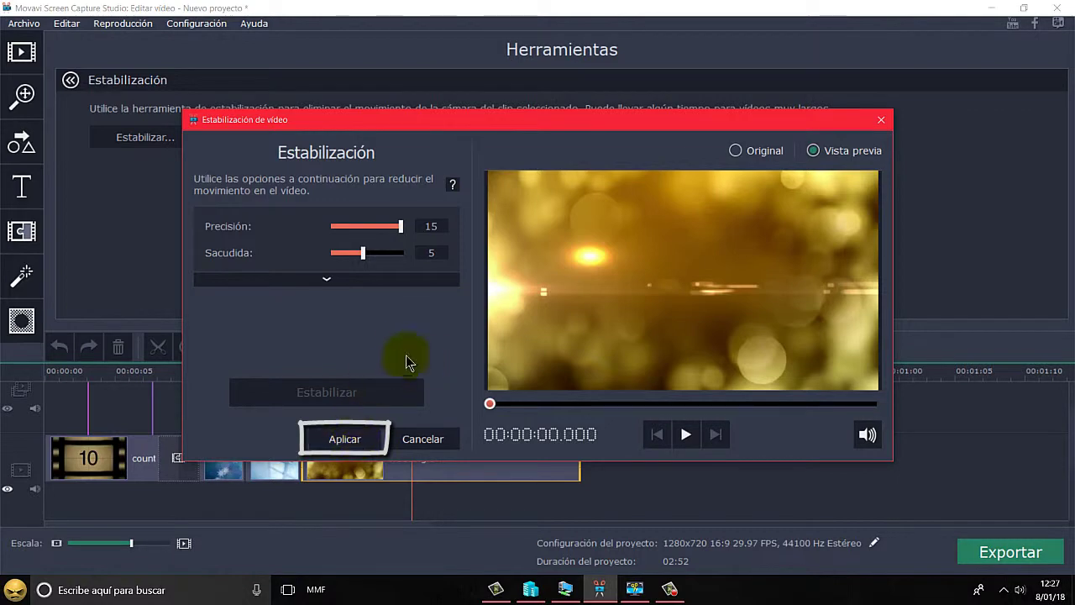
click(344, 438)
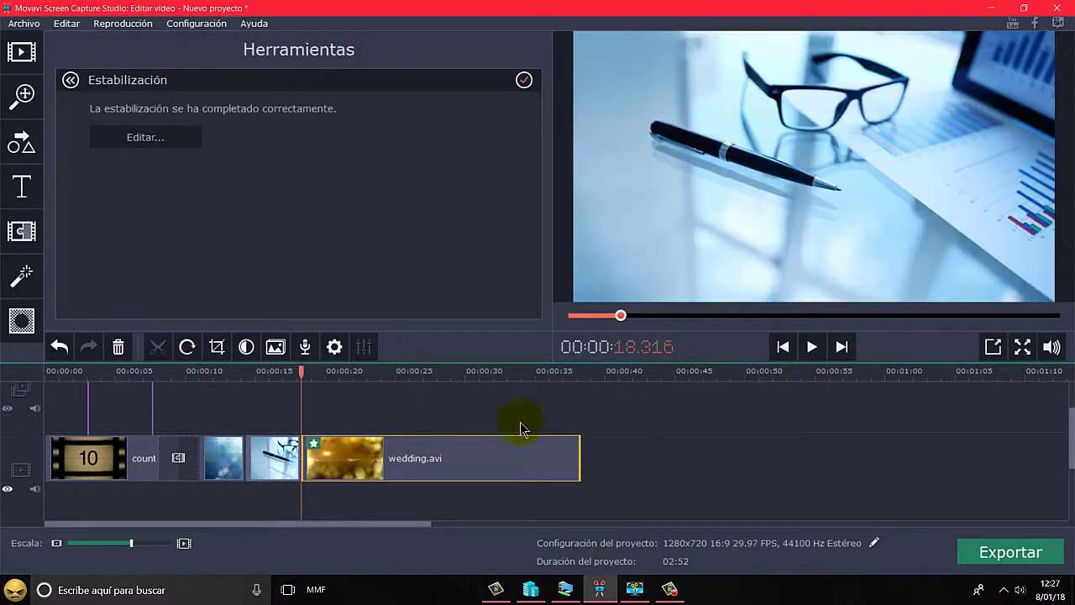